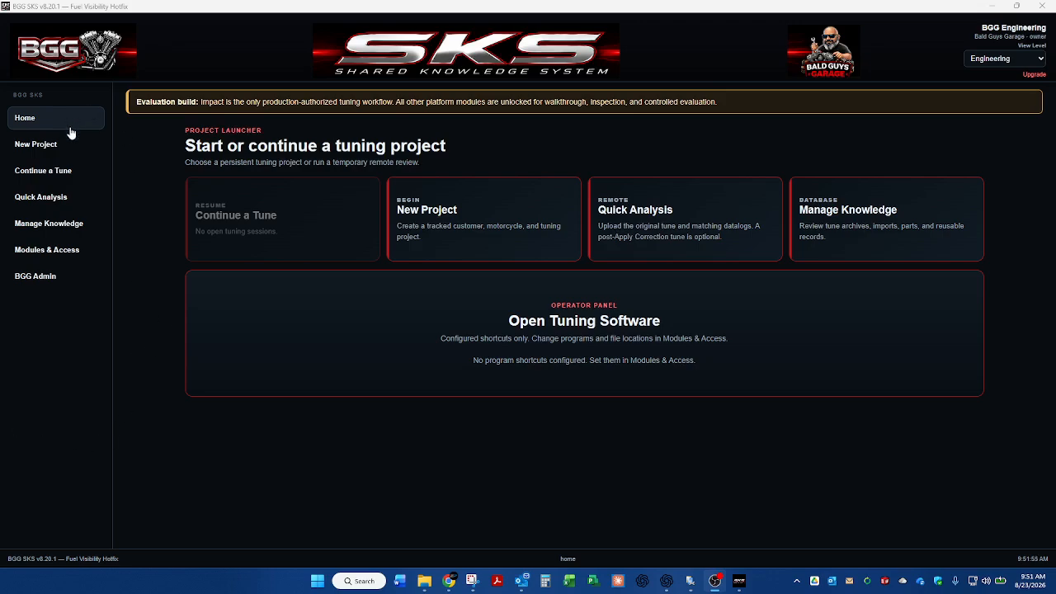
# Step: Review the Modules & Access page, covering the dyno configuration, setup and graph templates, tuning program shortcuts and module registry
pyautogui.click(57, 250)
pyautogui.scroll(-5, 423, 355)
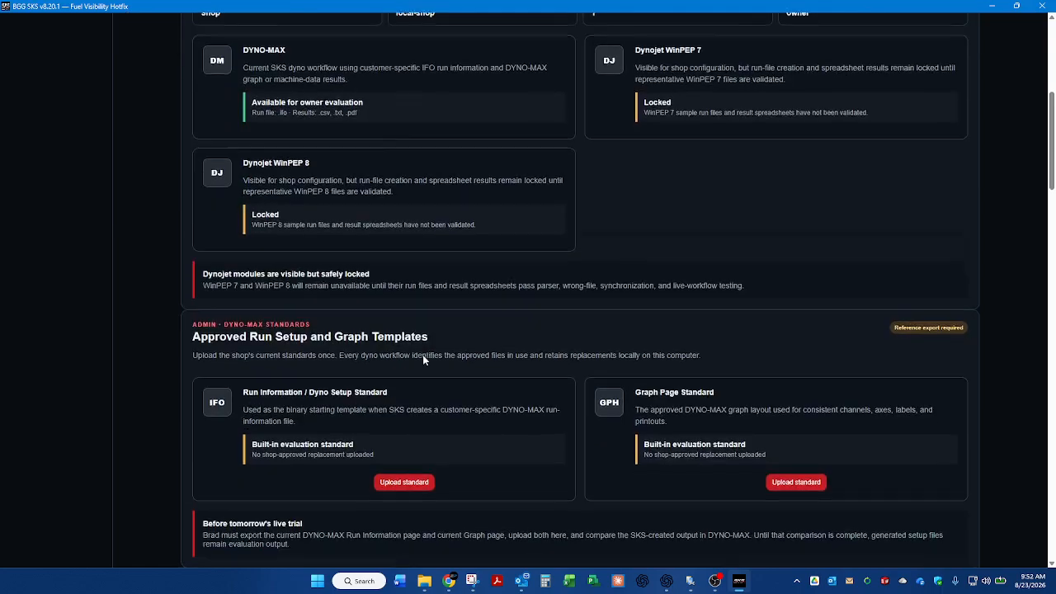
pyautogui.scroll(-6, 423, 355)
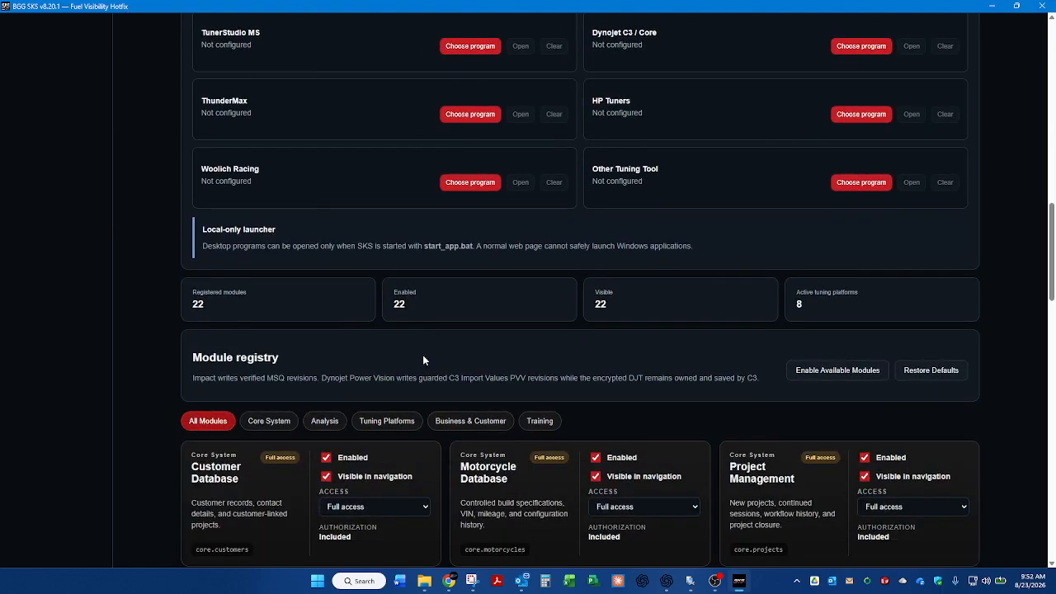
pyautogui.scroll(3, 417, 355)
pyautogui.scroll(6, 316, 332)
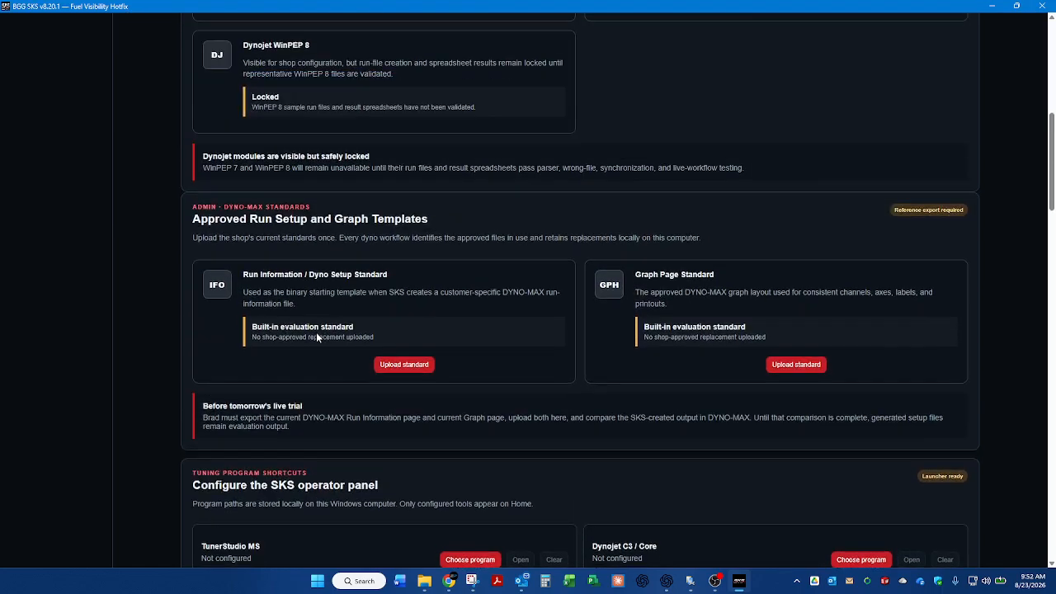
pyautogui.scroll(2, 316, 332)
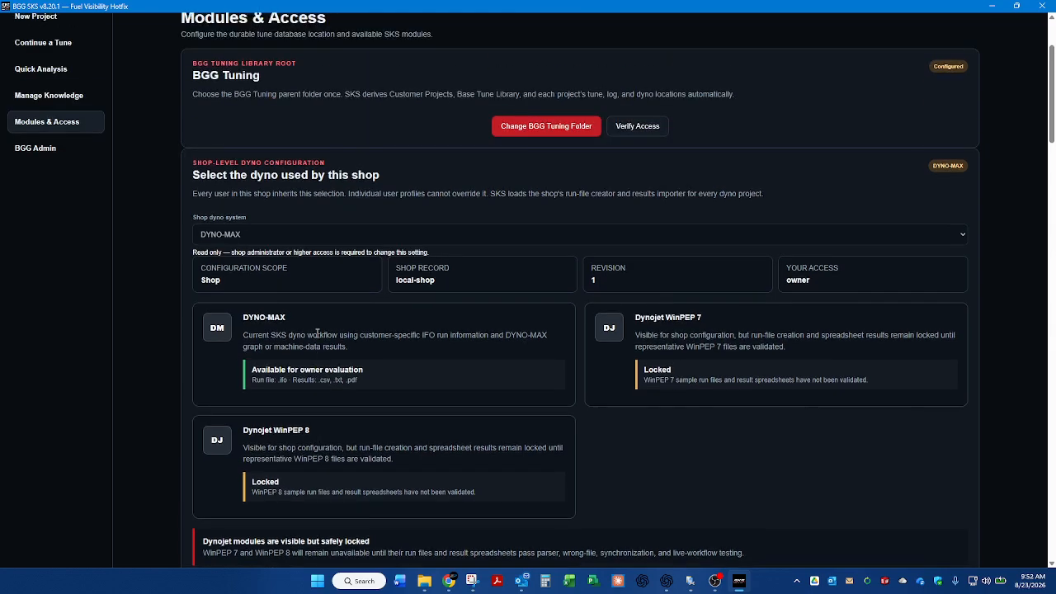
pyautogui.scroll(2, 317, 333)
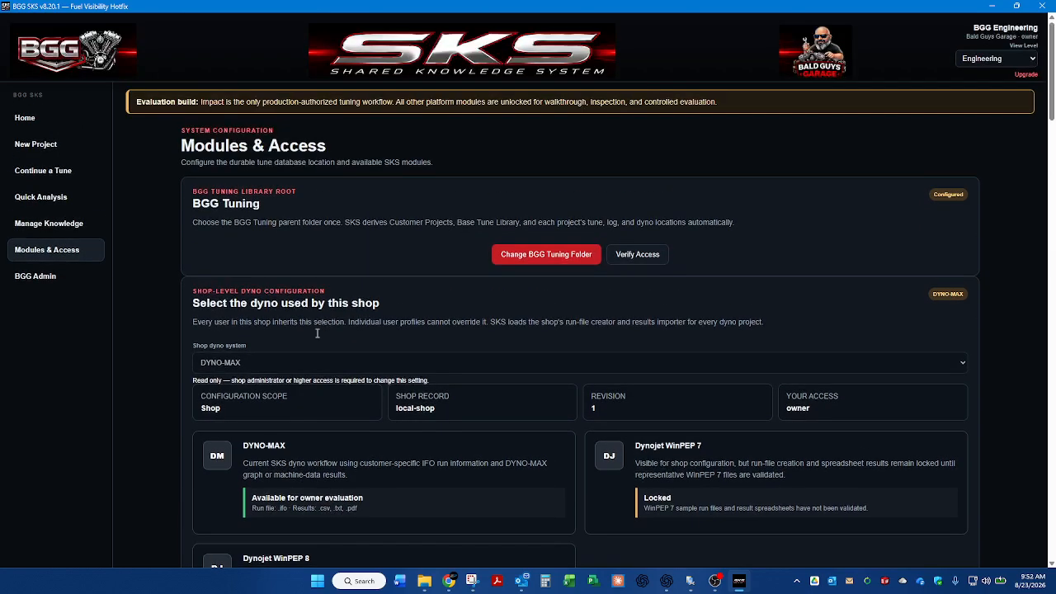
# Step: Look through the knowledge database's customer and motorcycle records and its search filters
pyautogui.click(59, 229)
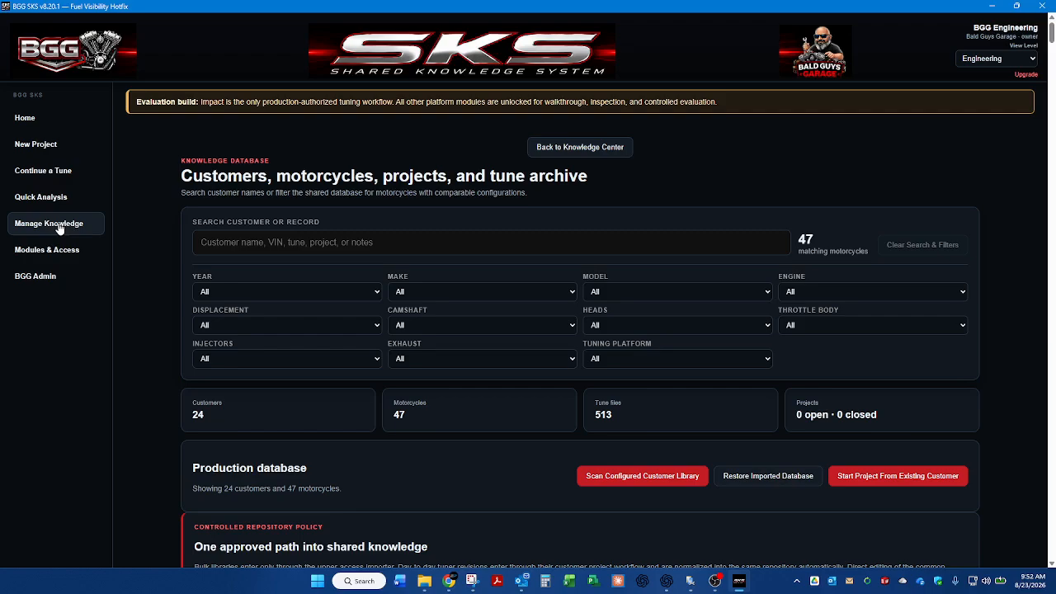
pyautogui.scroll(-3, 272, 236)
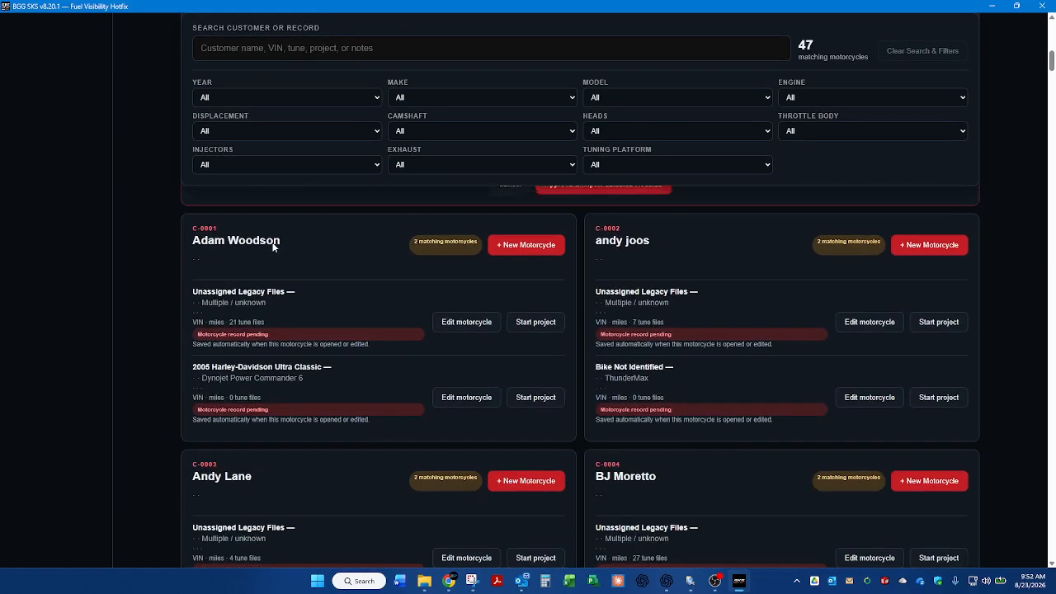
pyautogui.scroll(-8, 273, 245)
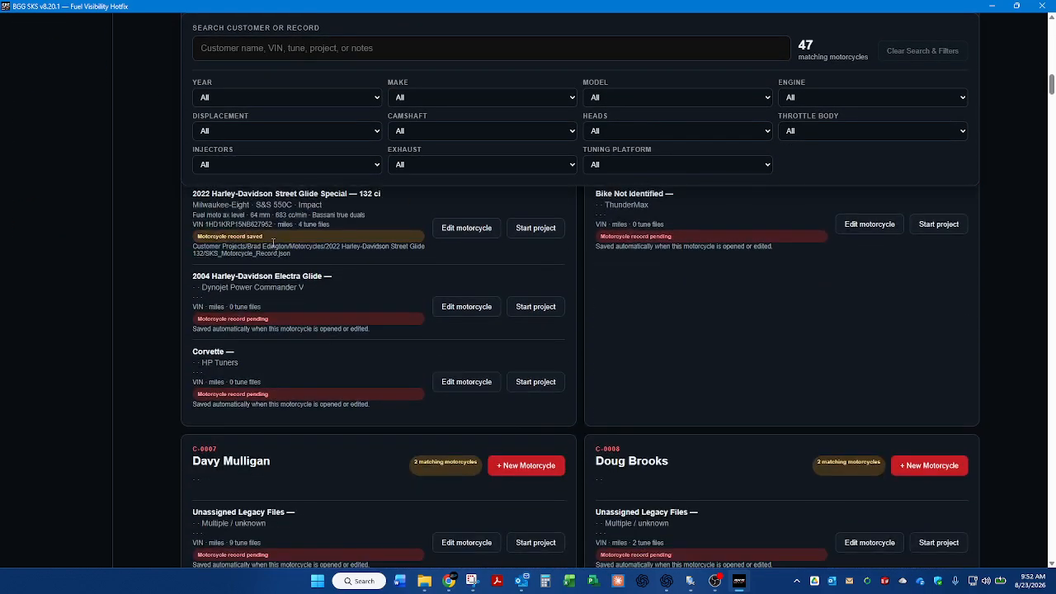
pyautogui.scroll(-7, 273, 244)
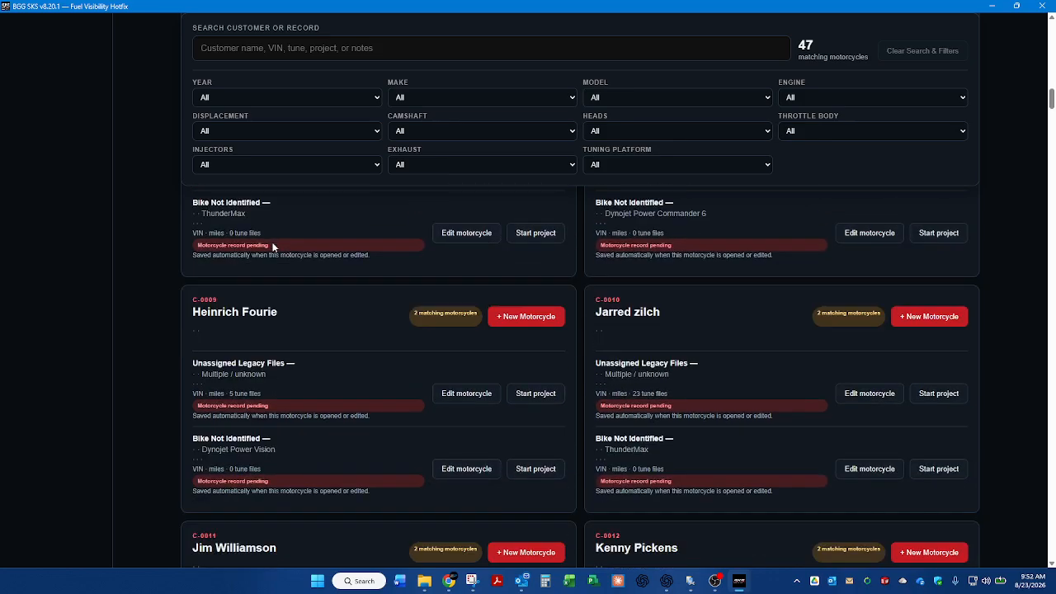
pyautogui.scroll(15, 273, 246)
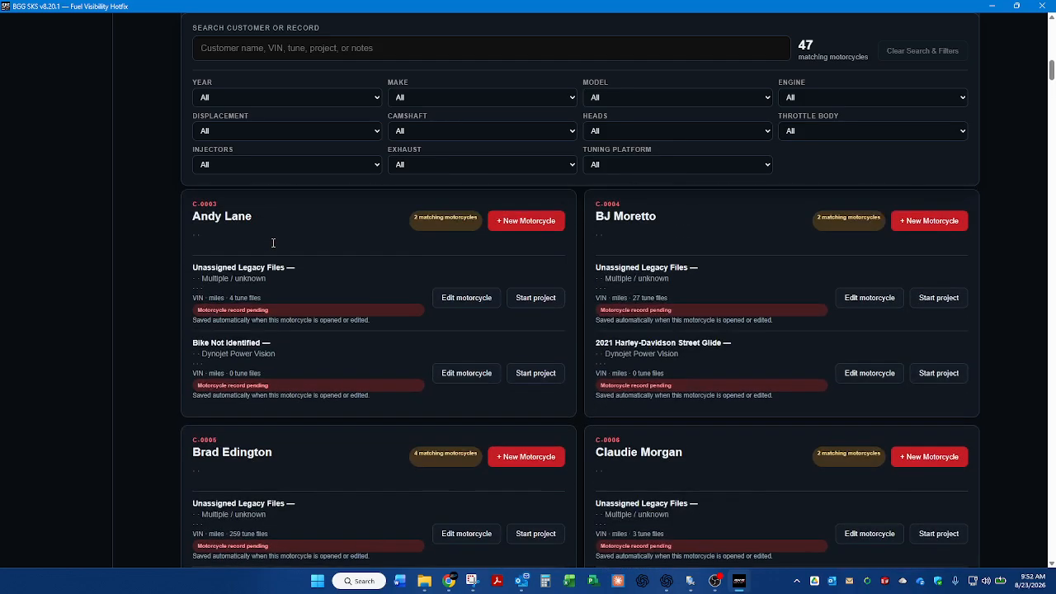
pyautogui.scroll(1, 273, 246)
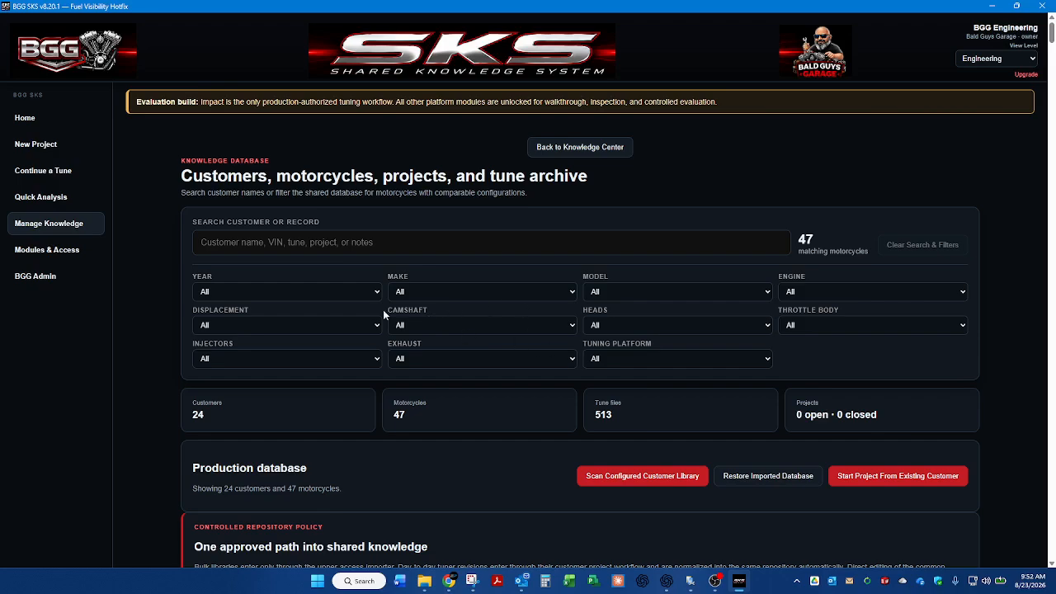
# Step: Set up a Quick Analysis for the Impact platform with CurrentTune.msq as the original flashed tune
pyautogui.click(45, 198)
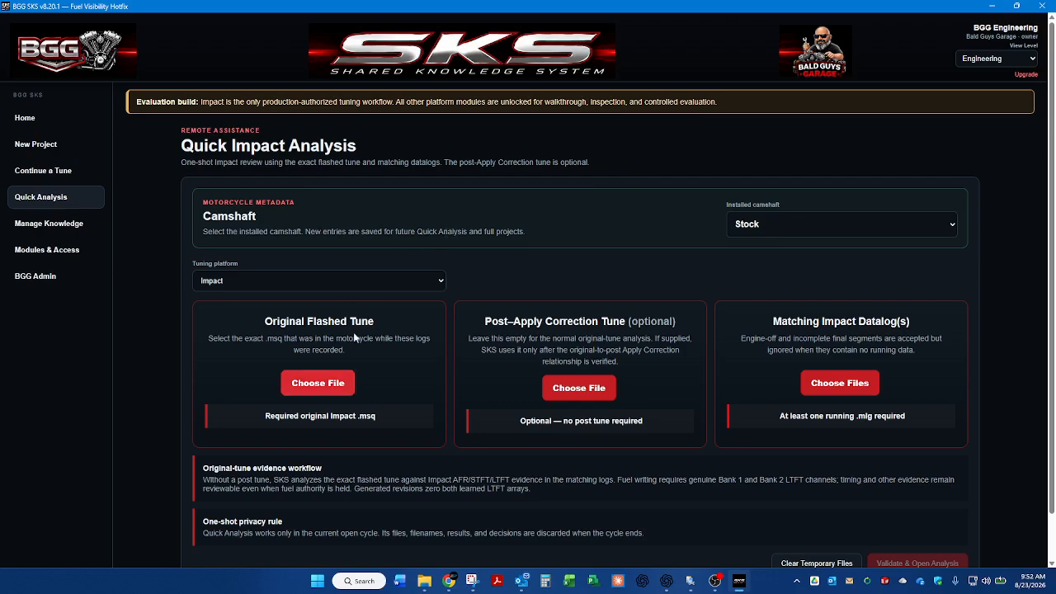
pyautogui.click(235, 278)
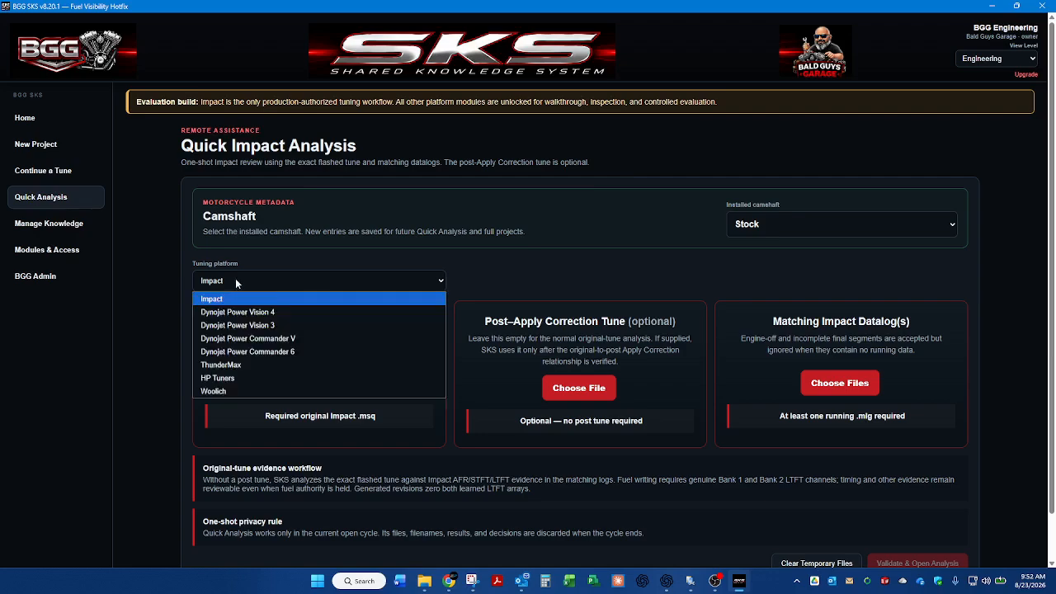
pyautogui.click(229, 301)
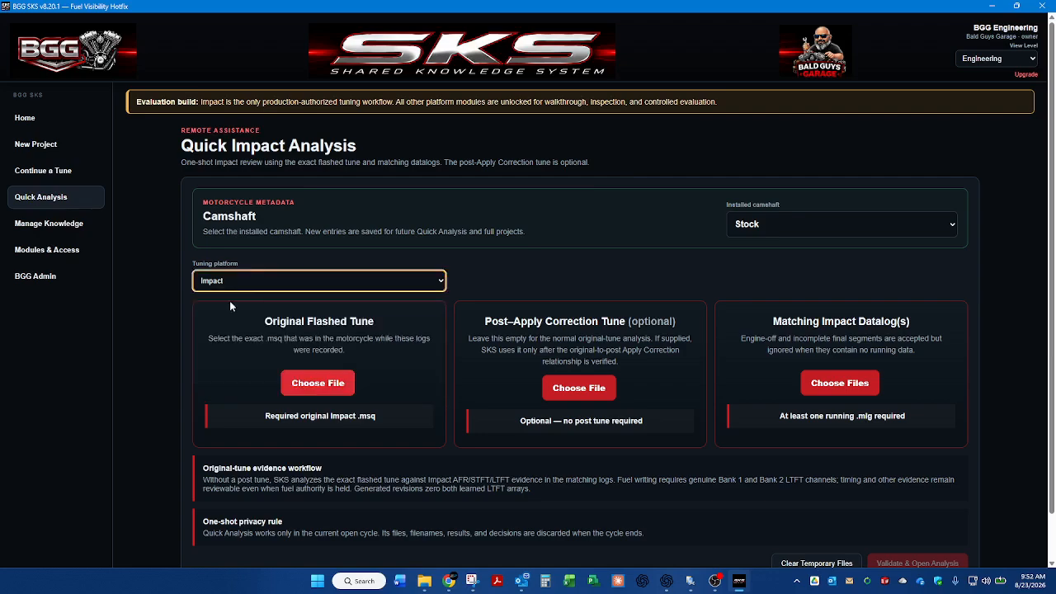
pyautogui.click(318, 385)
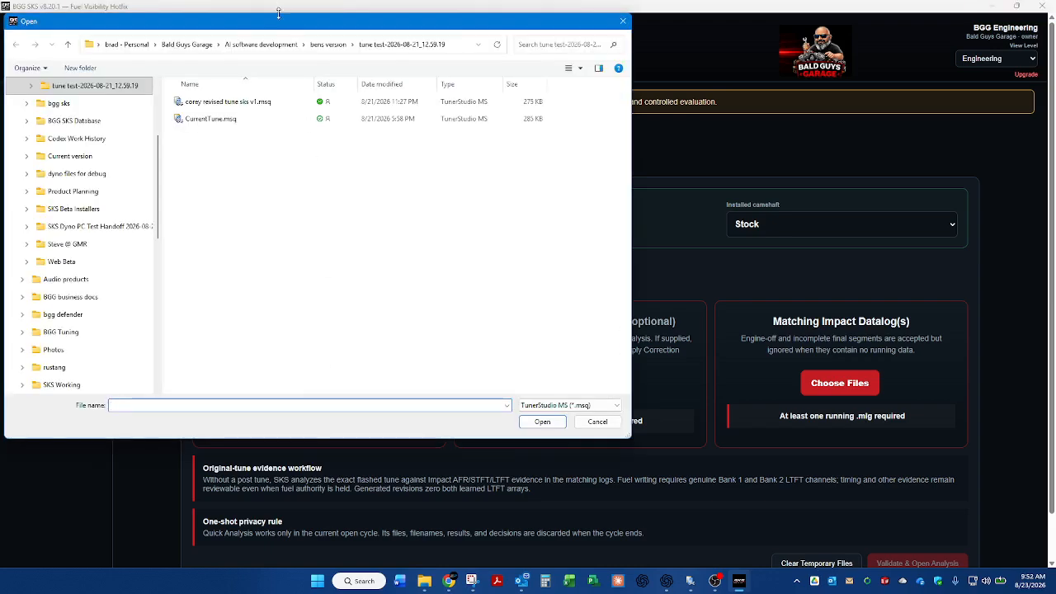
pyautogui.click(211, 122)
pyautogui.click(542, 424)
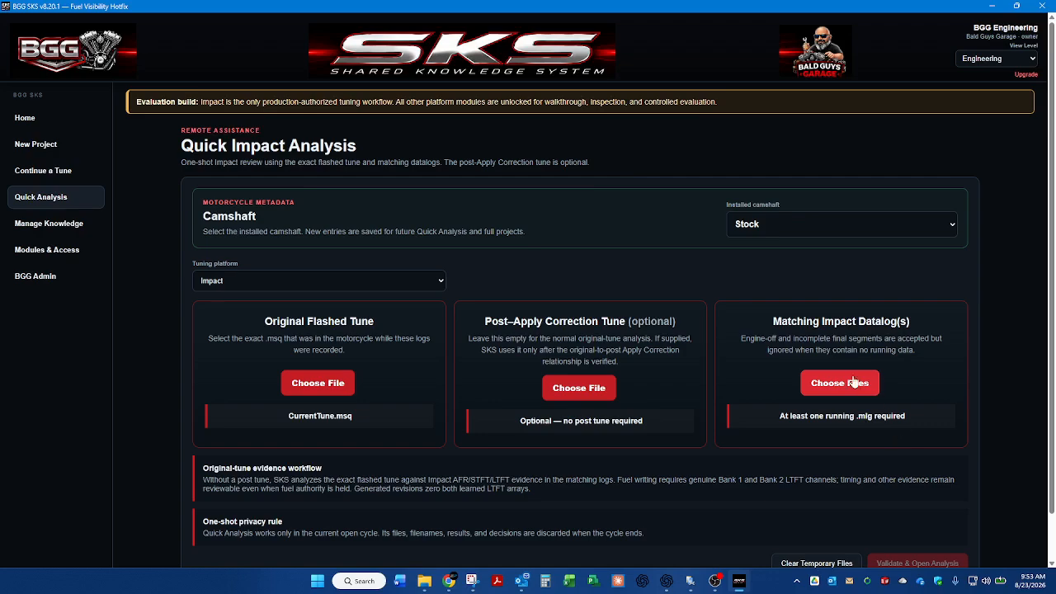
# Step: Add tune test-2026-08-21_12.59.19.mlg as the matching datalog, and validate the files to open the analysis
pyautogui.click(832, 384)
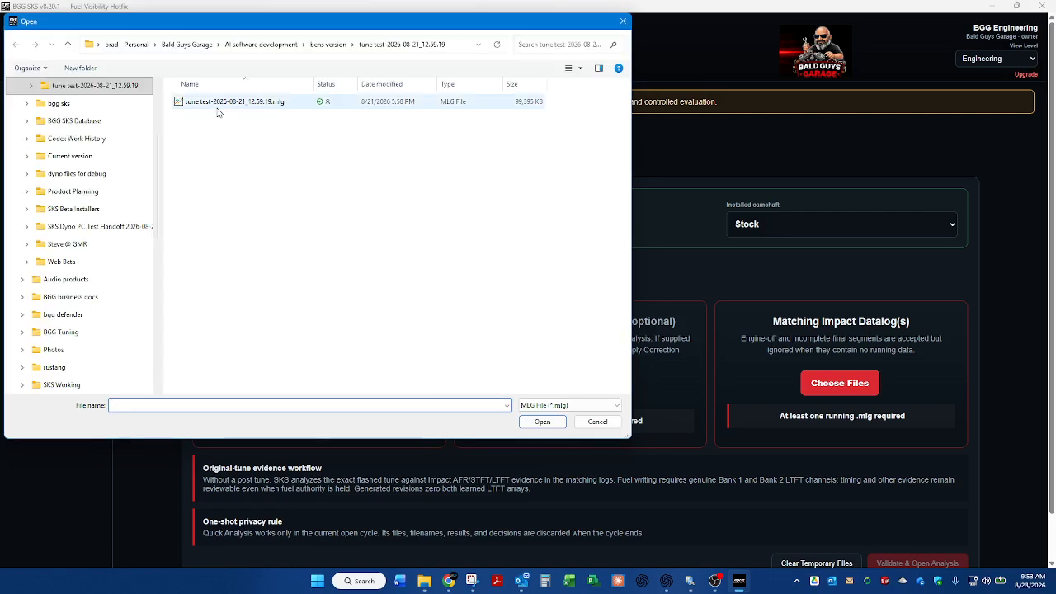
pyautogui.click(219, 106)
pyautogui.click(528, 423)
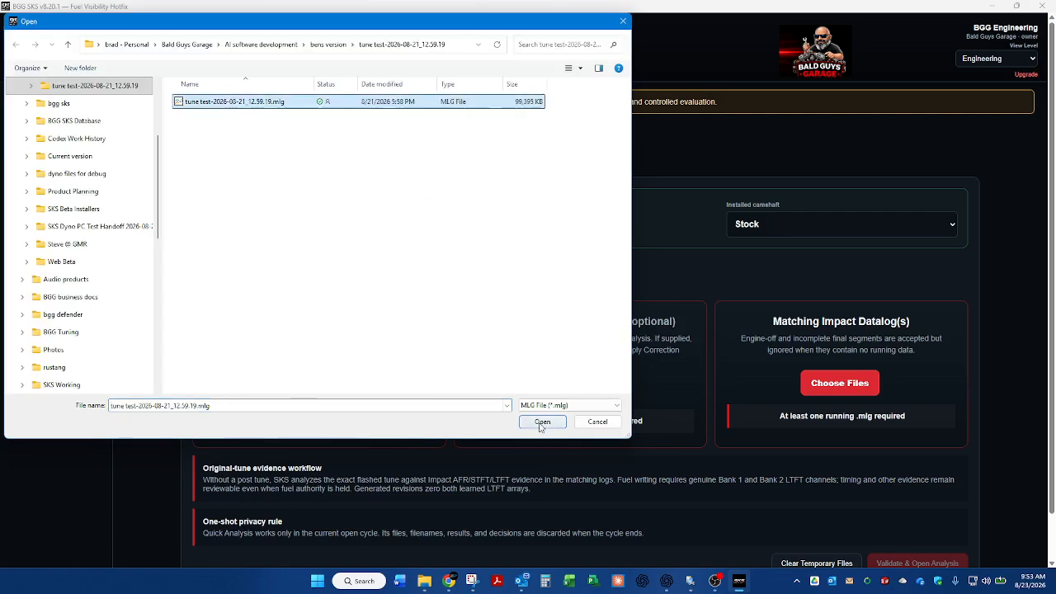
pyautogui.scroll(-1, 759, 340)
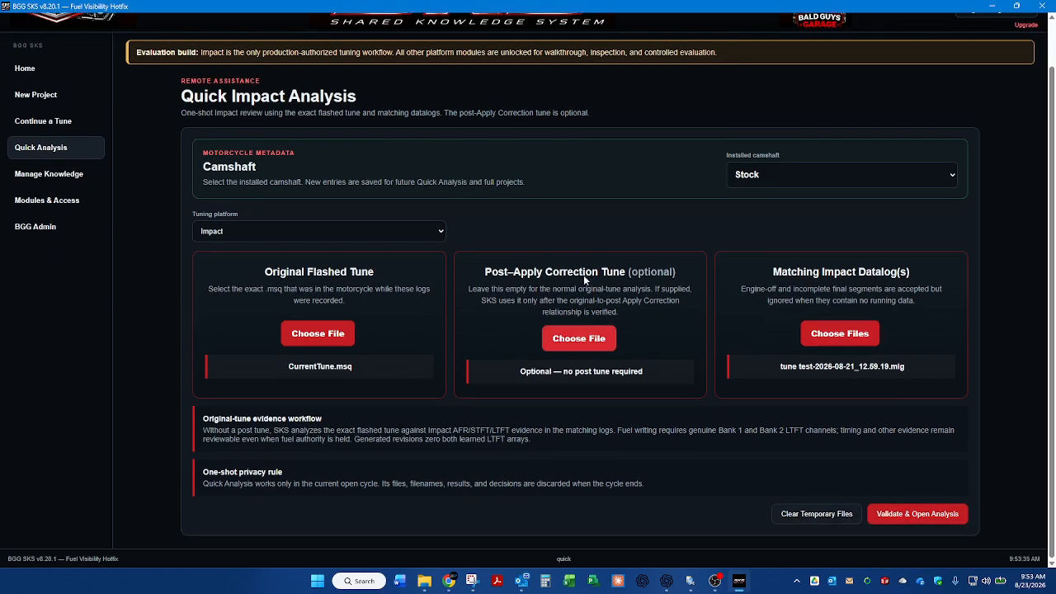
pyautogui.click(894, 516)
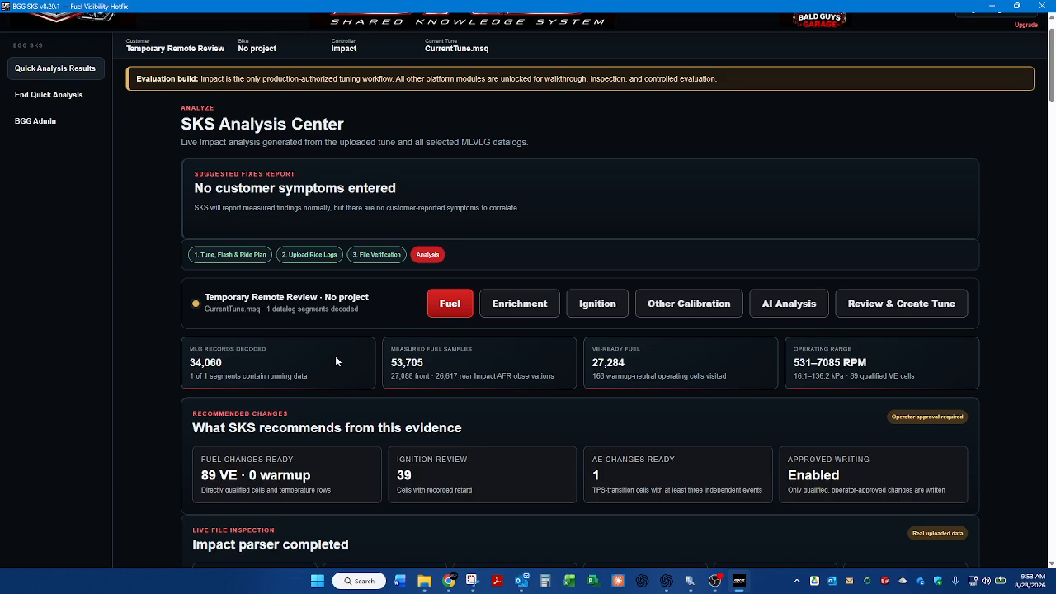
# Step: Review the recommended changes, file inspection and advanced fuel controls, keeping the evidence setting at Minimal
pyautogui.scroll(-2, 327, 365)
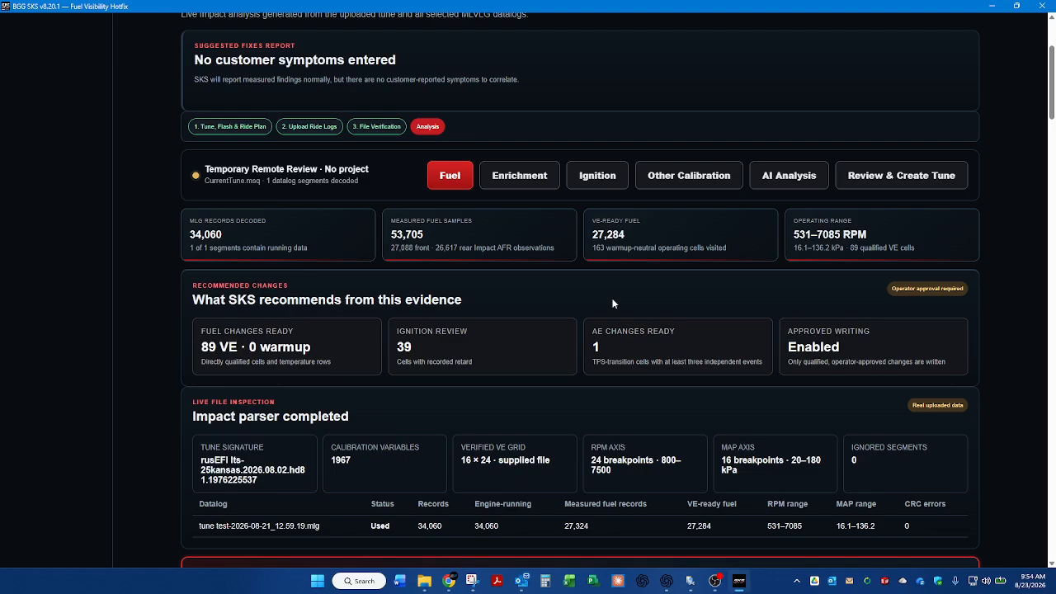
pyautogui.scroll(-3, 613, 303)
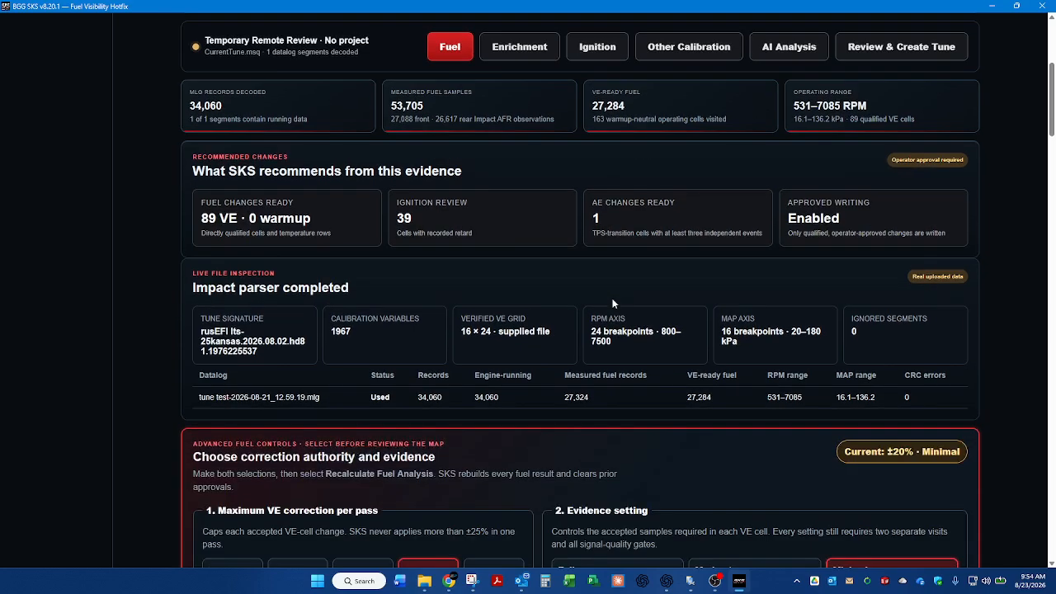
pyautogui.scroll(-3, 400, 276)
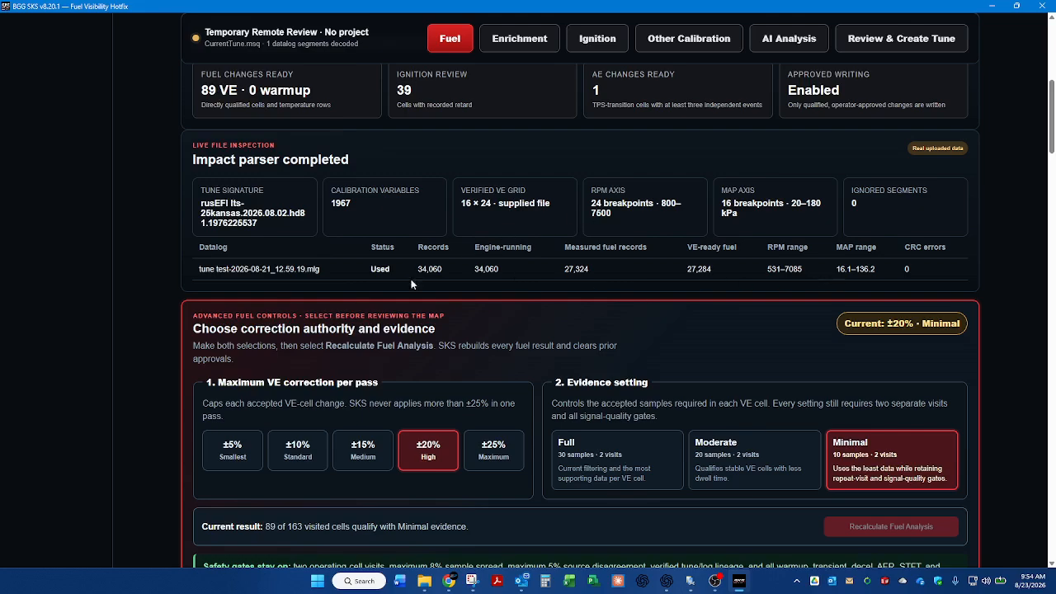
pyautogui.scroll(-6, 262, 355)
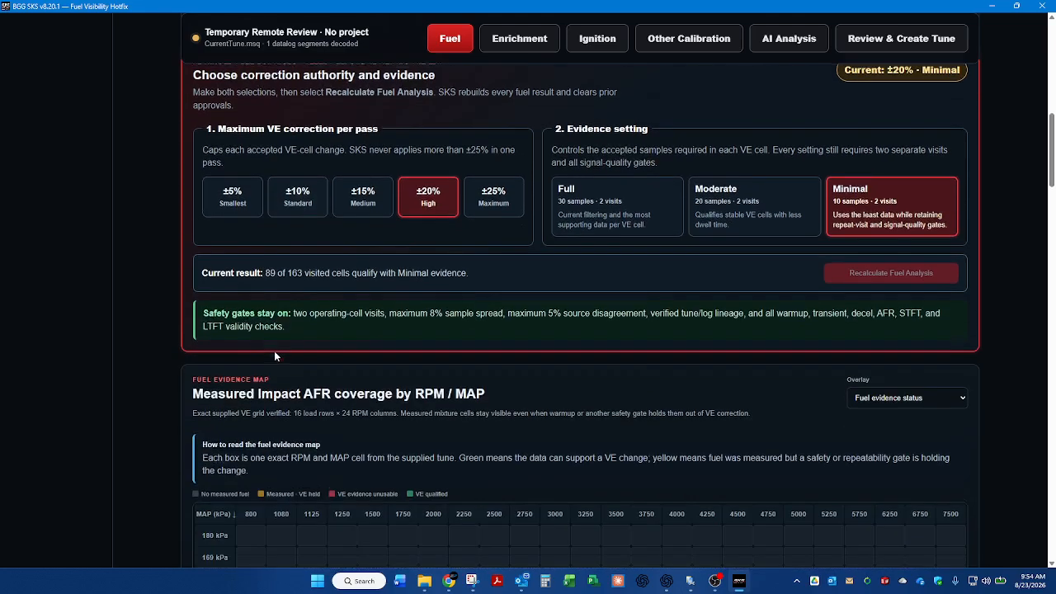
pyautogui.scroll(3, 298, 168)
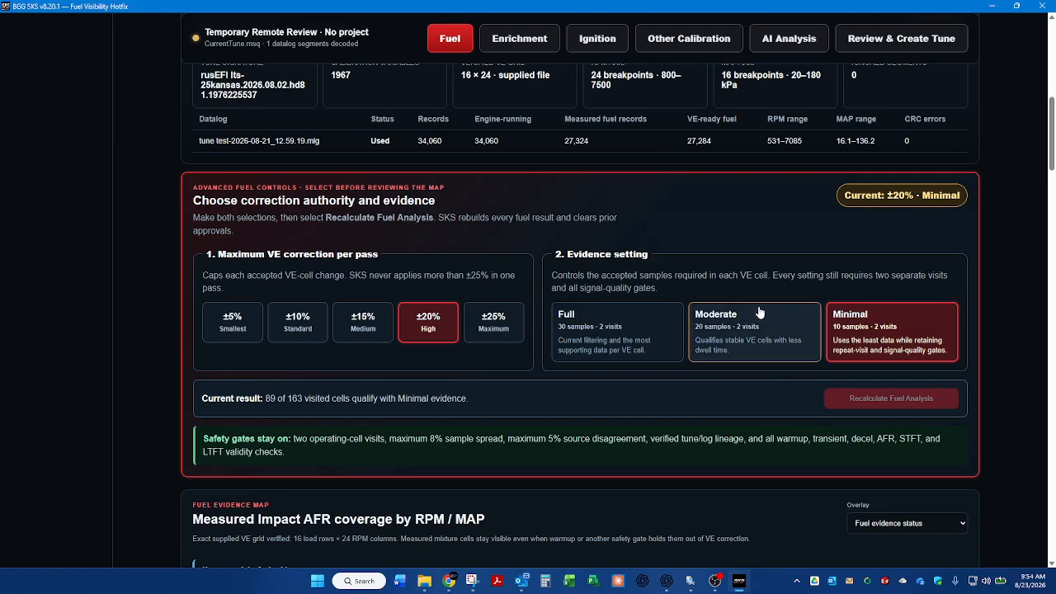
pyautogui.scroll(-3, 657, 278)
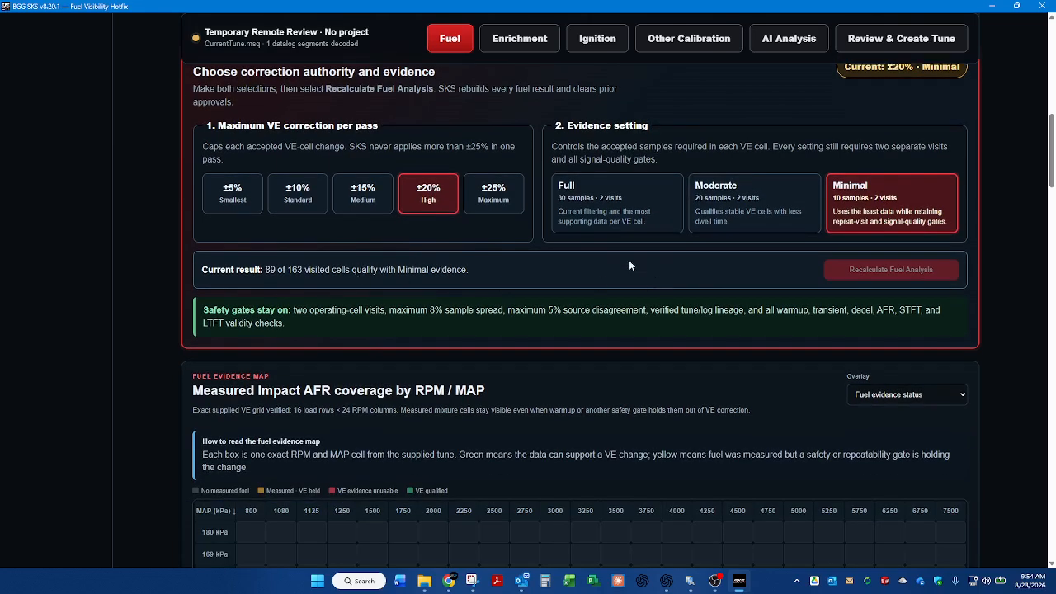
pyautogui.click(813, 229)
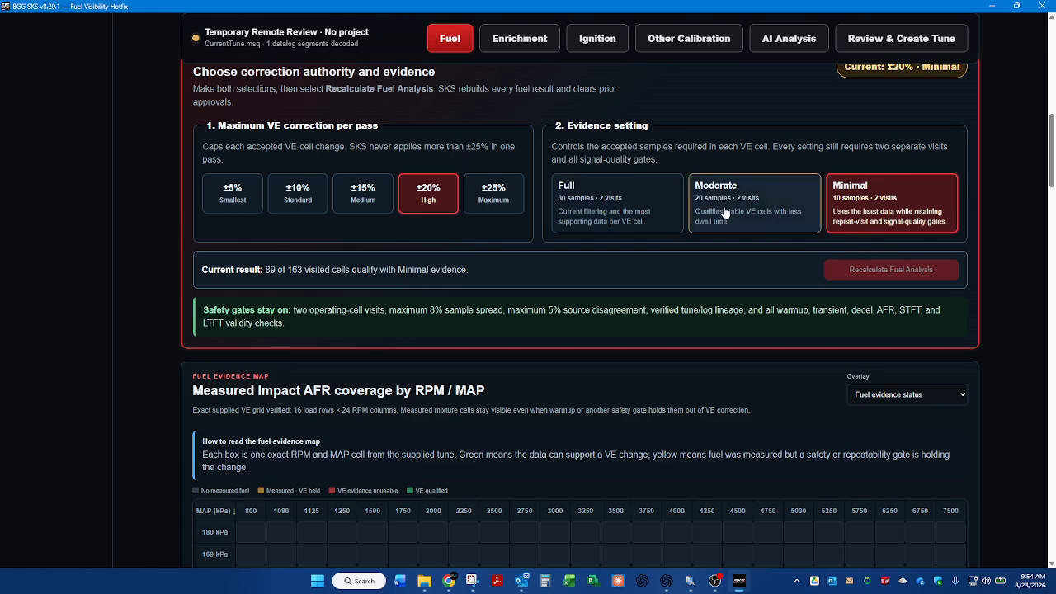
pyautogui.click(870, 210)
# Step: Inspect the fuel evidence map's cells at 2750 RPM / 63 kPa, 2250 RPM / 52 kPa and 1250 RPM / 52 kPa
pyautogui.scroll(-3, 643, 289)
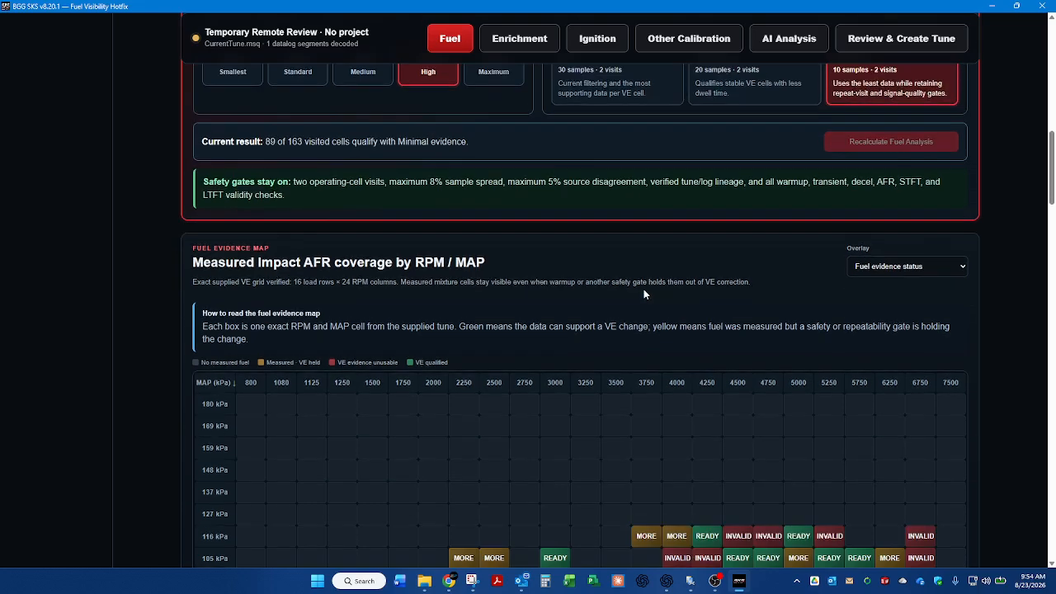
pyautogui.scroll(-3, 644, 289)
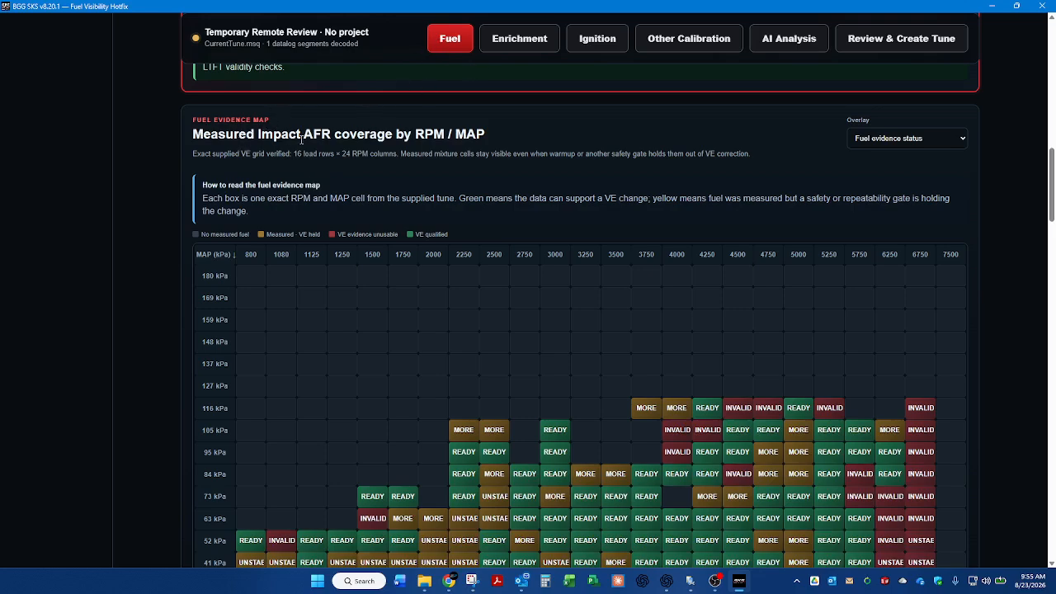
pyautogui.scroll(-2, 303, 152)
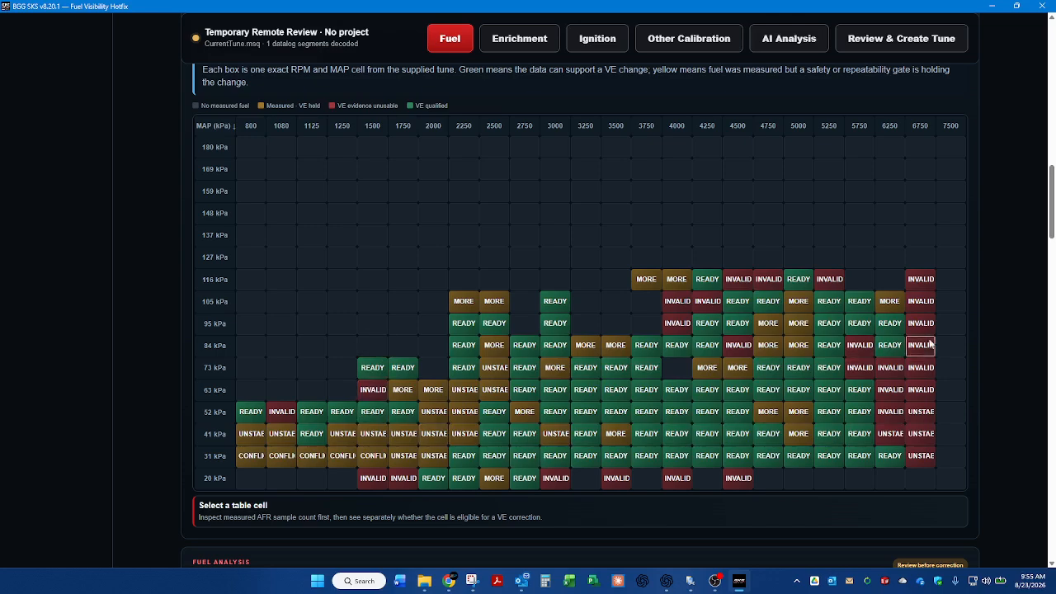
pyautogui.scroll(-3, 636, 306)
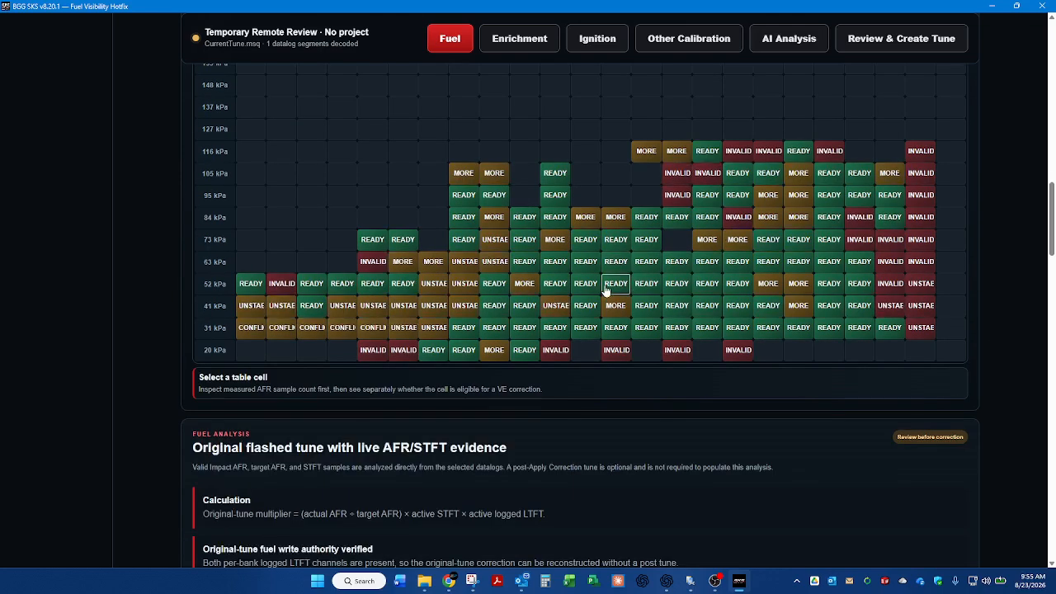
pyautogui.click(528, 263)
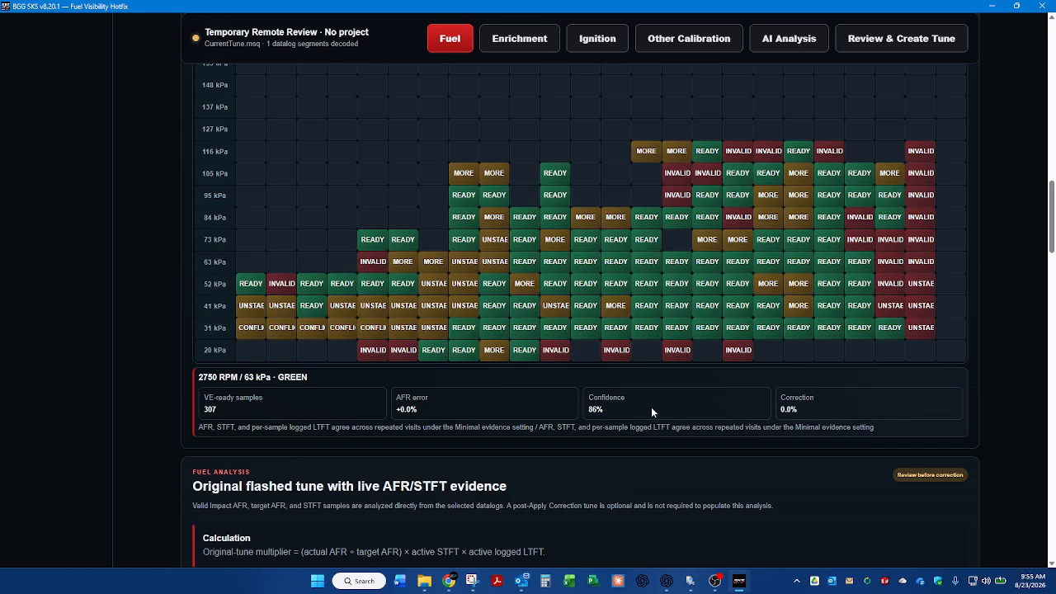
pyautogui.click(464, 284)
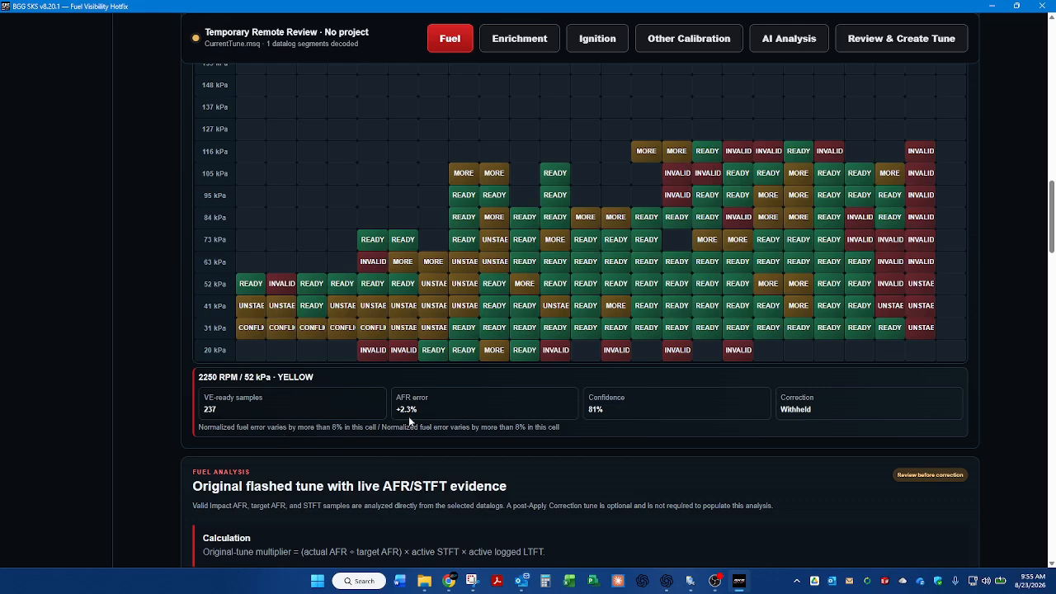
pyautogui.click(342, 283)
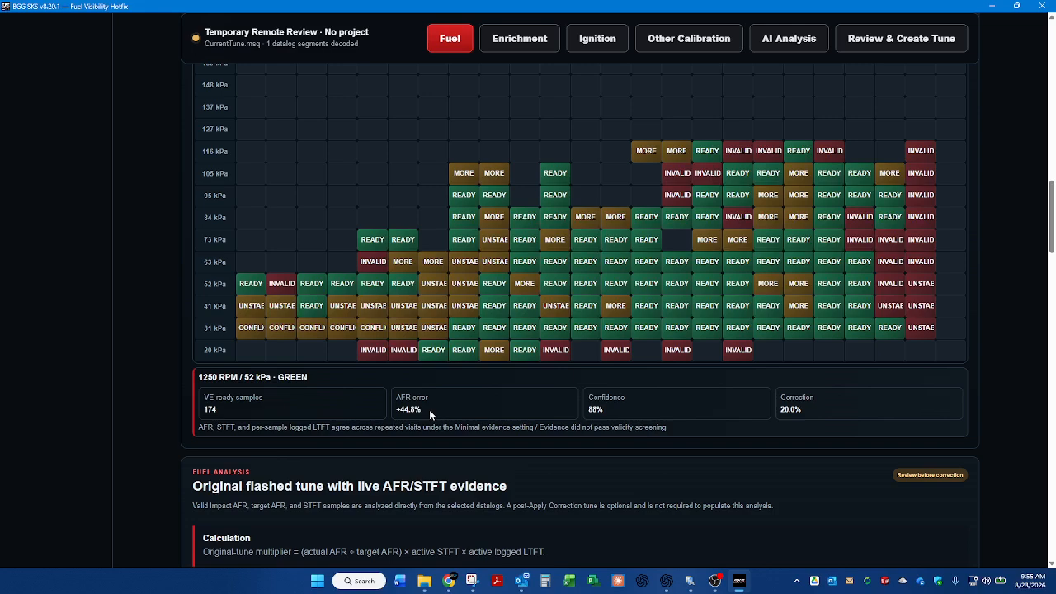
pyautogui.scroll(-5, 526, 351)
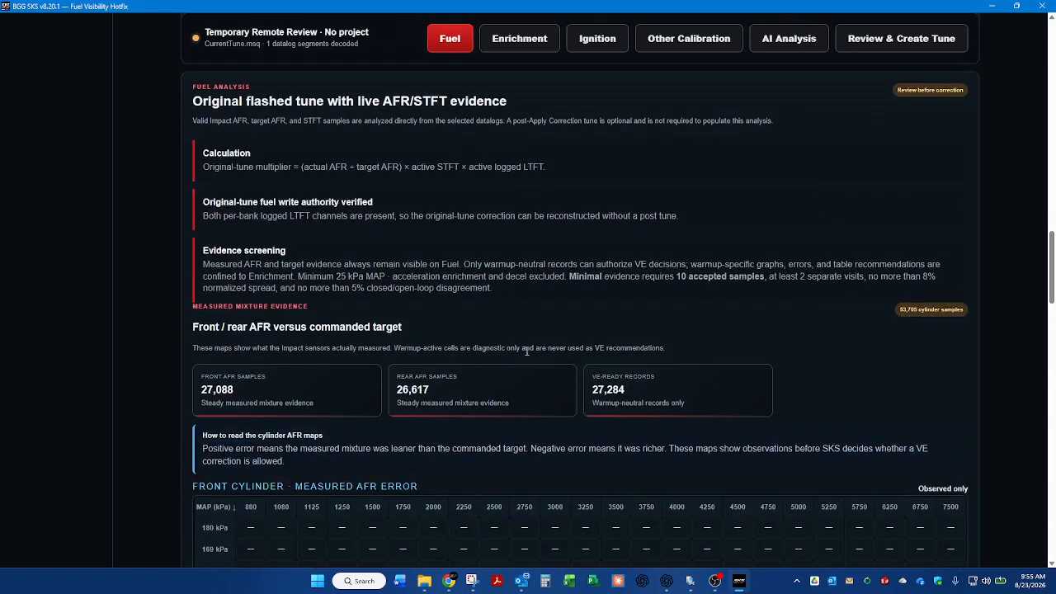
# Step: Review the front and rear cylinder measured AFR error maps, VE-correction maps and original-tune evidence status in the fuel analysis
pyautogui.scroll(-3, 453, 357)
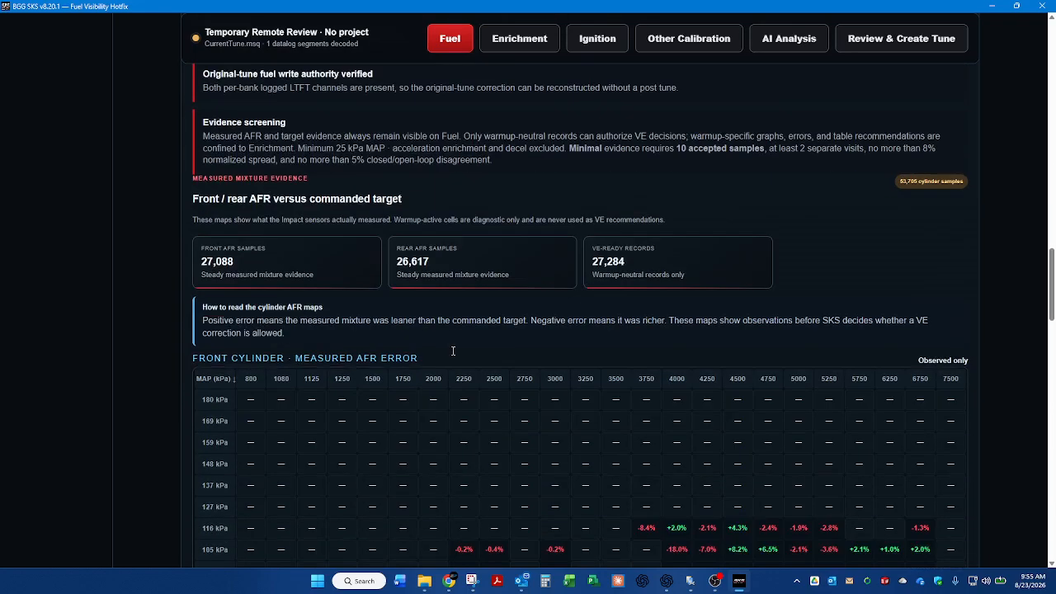
pyautogui.scroll(-2, 453, 357)
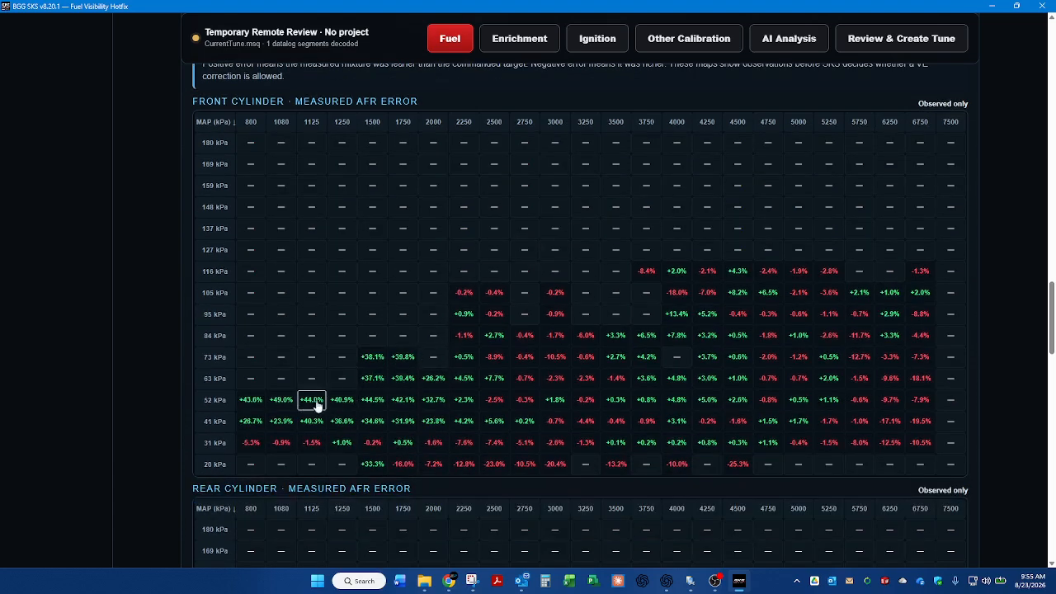
pyautogui.scroll(-3, 518, 384)
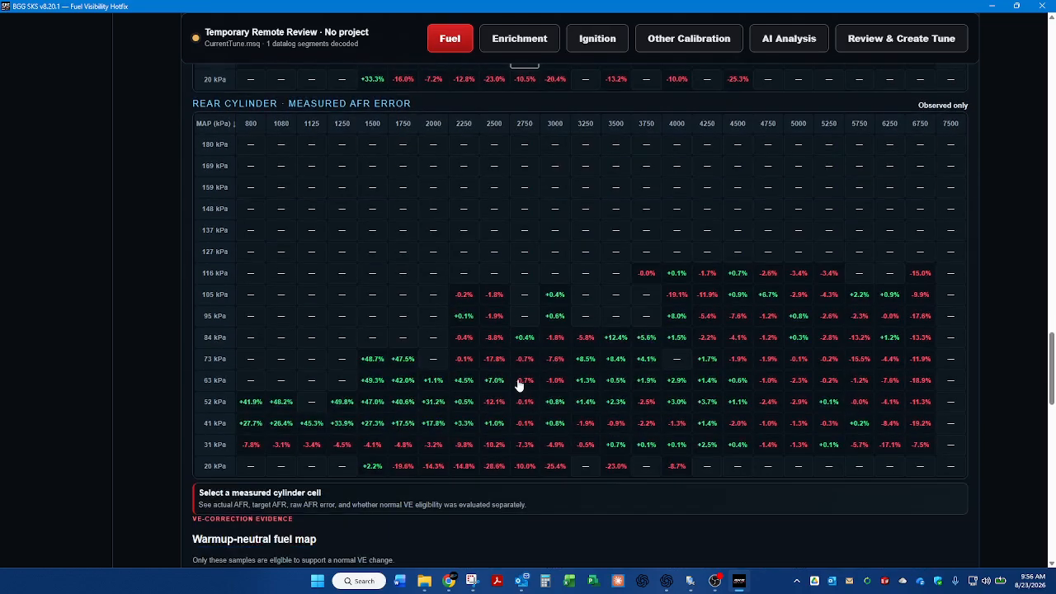
pyautogui.scroll(-5, 518, 385)
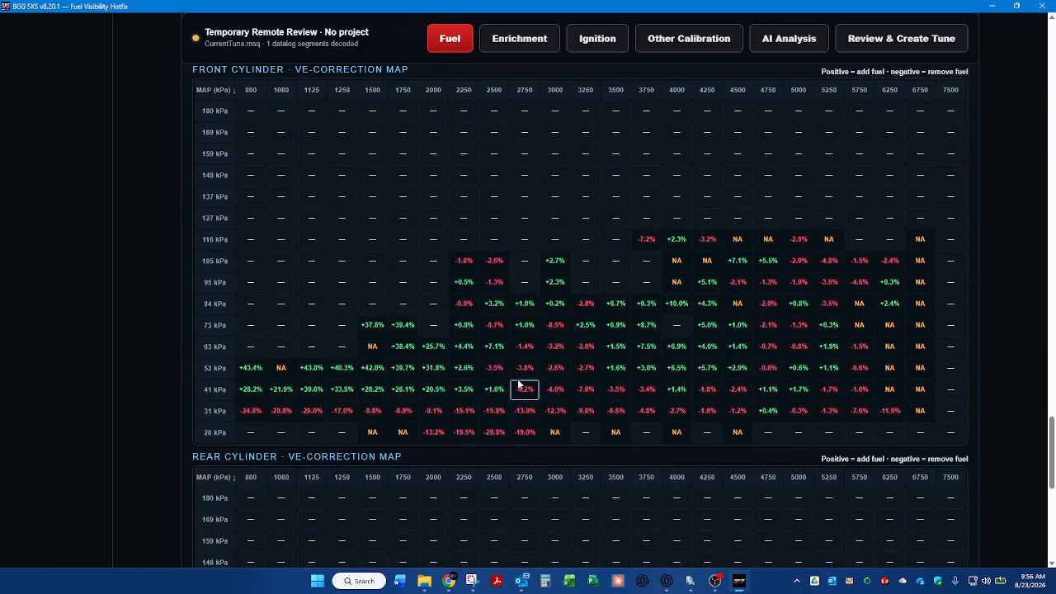
pyautogui.scroll(-4, 518, 385)
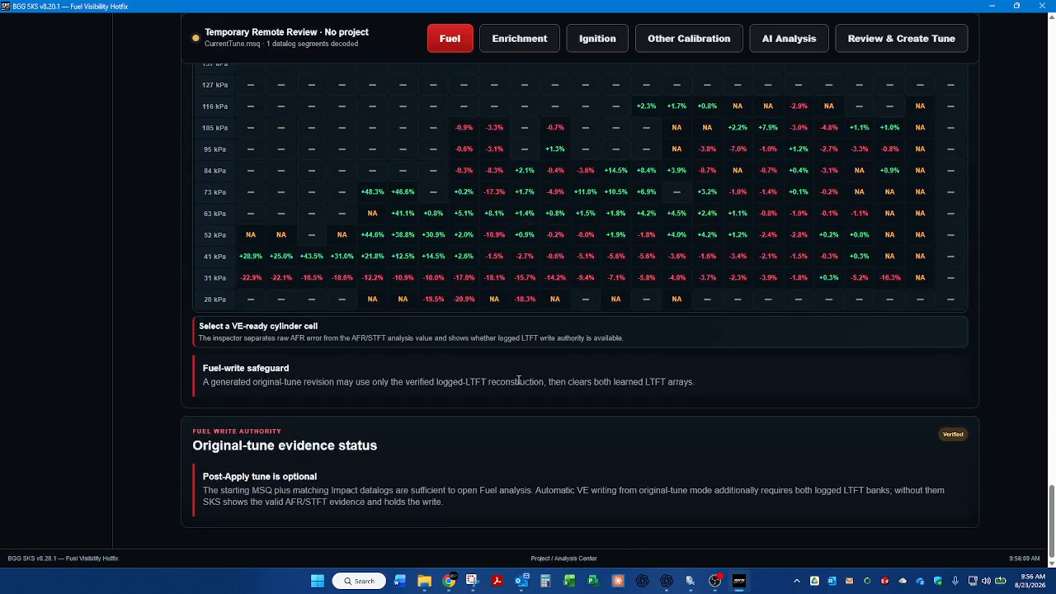
# Step: Open the Enrichment analysis and inspect the front and rear 70–75 °C points on the average AFR error graph
pyautogui.scroll(10, 518, 380)
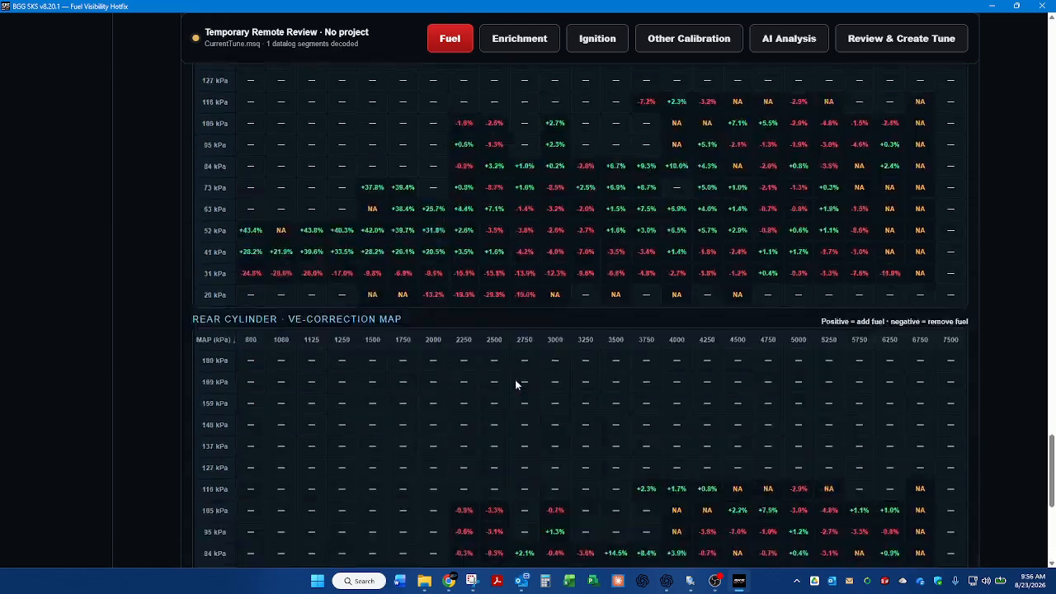
pyautogui.scroll(10, 520, 373)
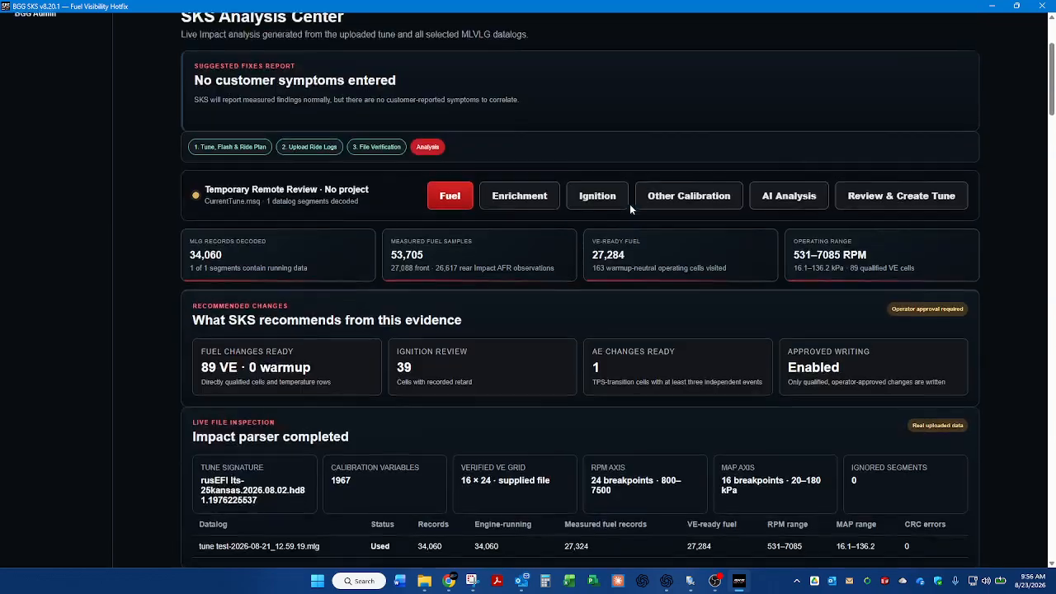
pyautogui.click(532, 363)
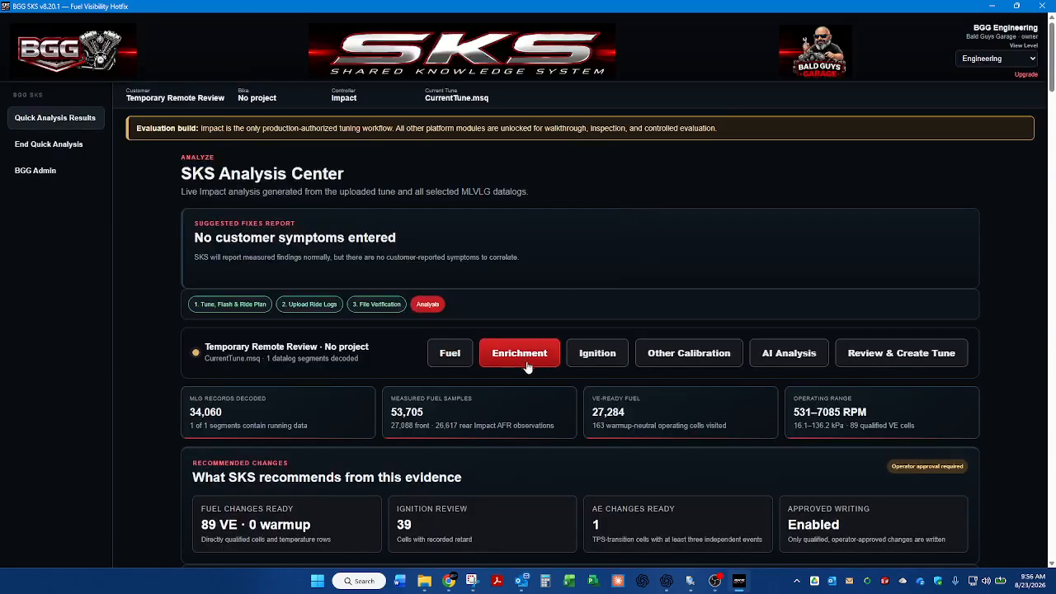
pyautogui.scroll(-2, 503, 277)
pyautogui.scroll(-7, 504, 278)
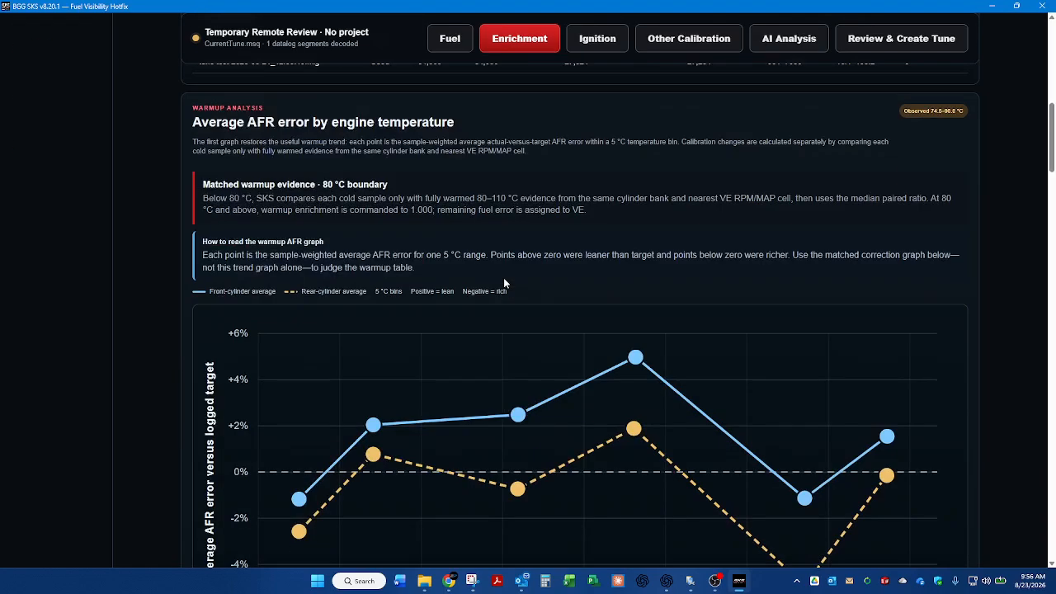
pyautogui.scroll(-2, 503, 278)
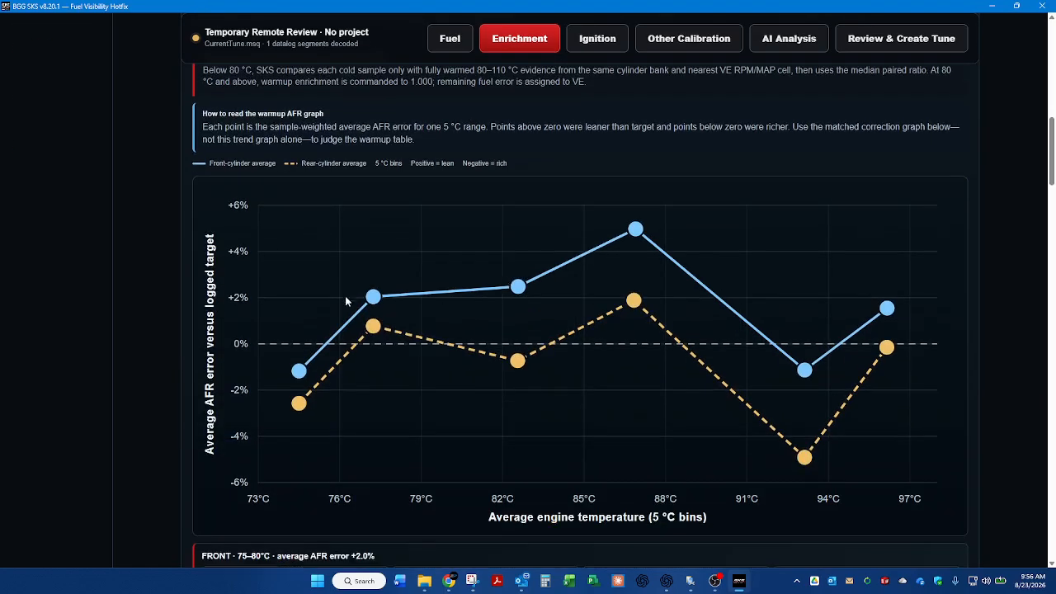
pyautogui.click(302, 376)
pyautogui.click(299, 404)
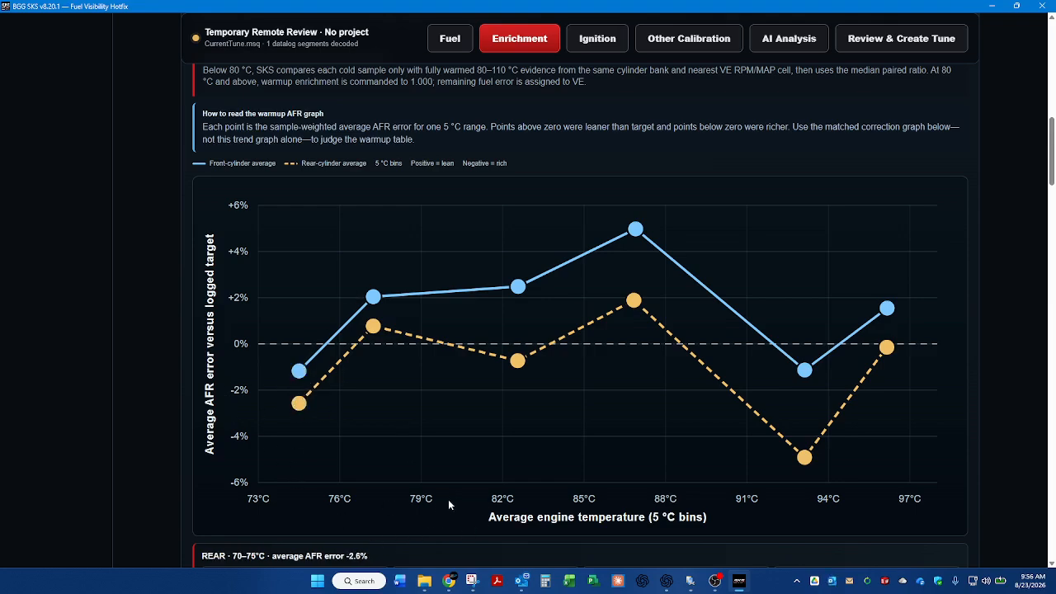
pyautogui.click(297, 363)
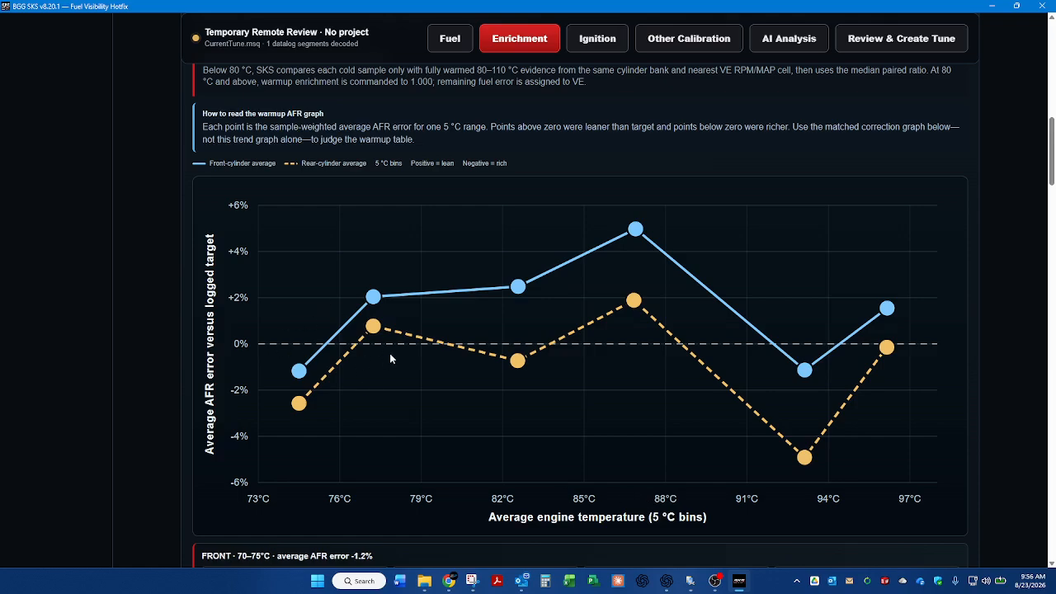
# Step: Examine the selected temperature bin's details, the current versus suggested warmup enrichment graph and the suggested warmup corrections
pyautogui.scroll(-6, 483, 408)
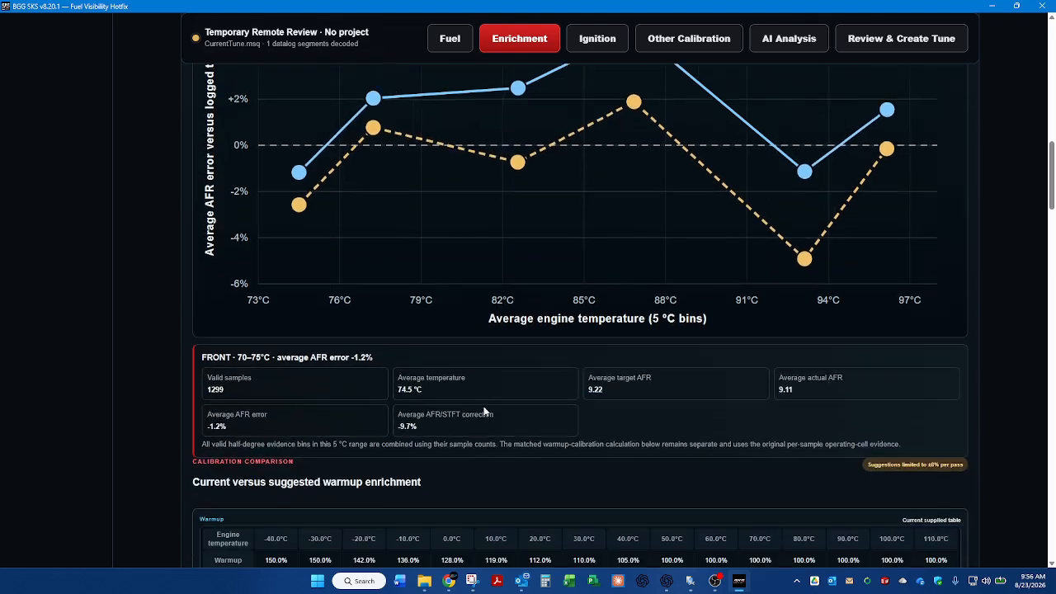
pyautogui.scroll(-5, 485, 410)
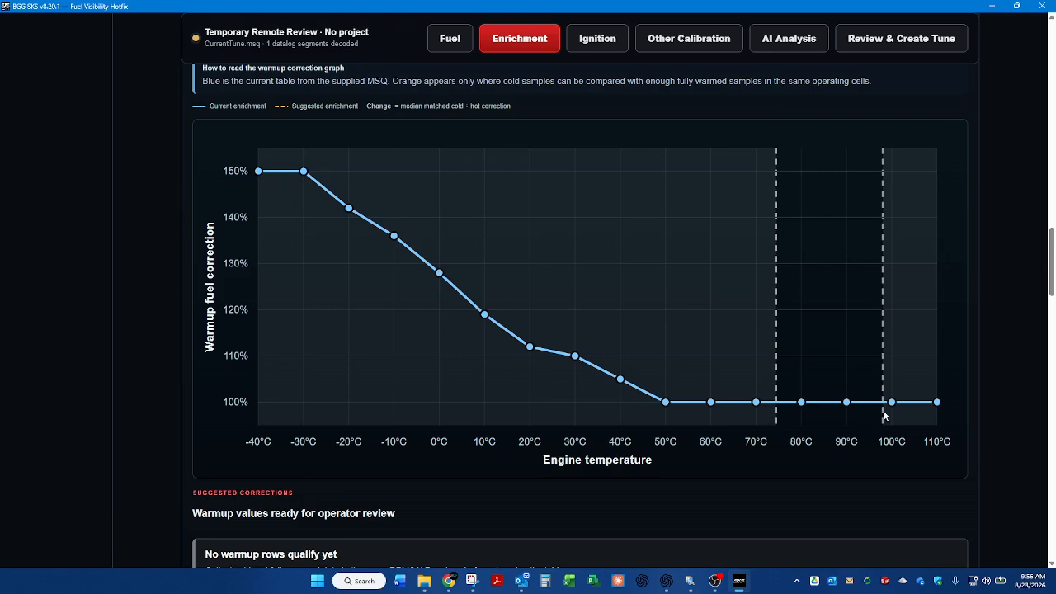
pyautogui.moveTo(892, 410)
pyautogui.scroll(-5, 553, 347)
pyautogui.scroll(-2, 554, 347)
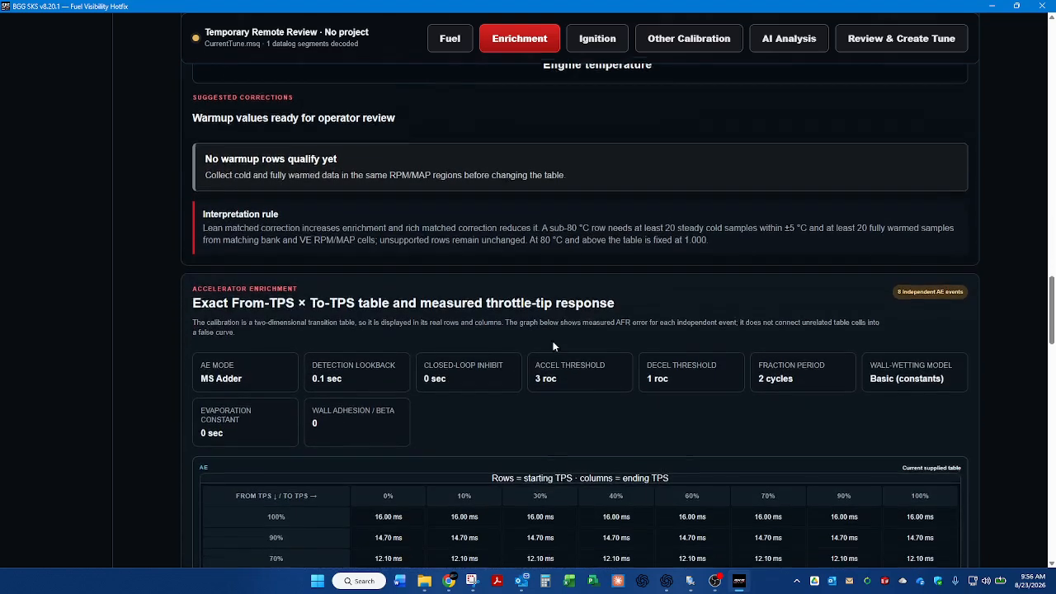
# Step: Review the accelerator enrichment tables, the 0% TPS row graph and the throttle-tip event response by RPM range
pyautogui.scroll(-4, 554, 347)
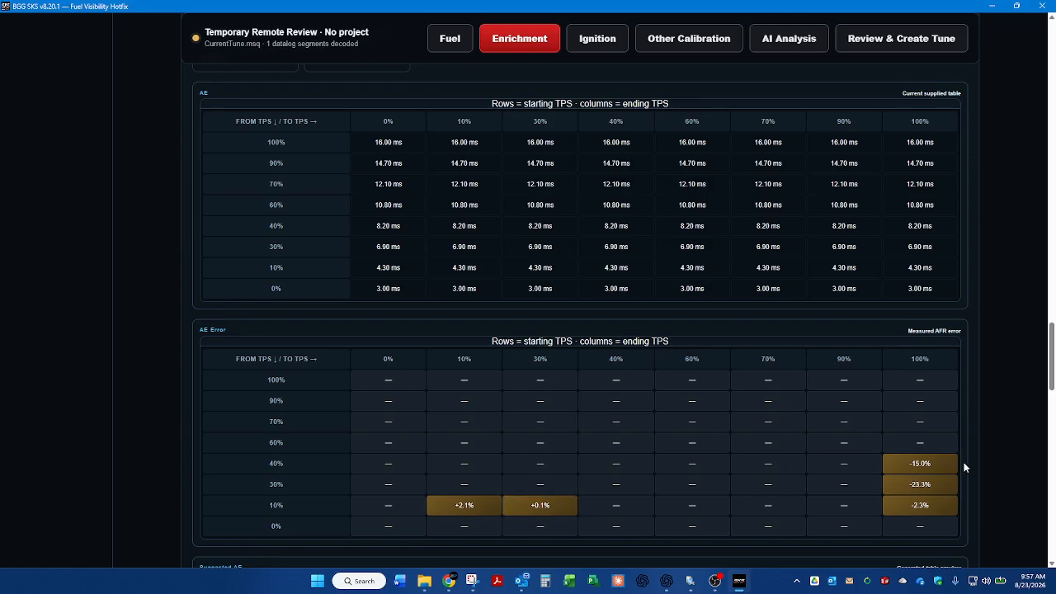
pyautogui.scroll(-5, 576, 392)
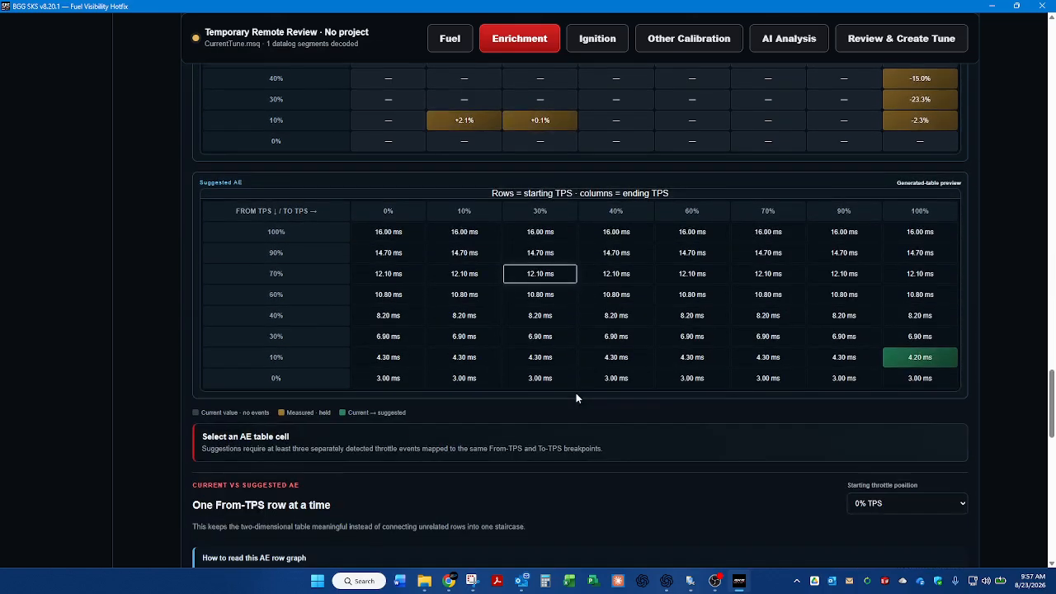
pyautogui.scroll(-2, 576, 399)
pyautogui.scroll(-8, 576, 398)
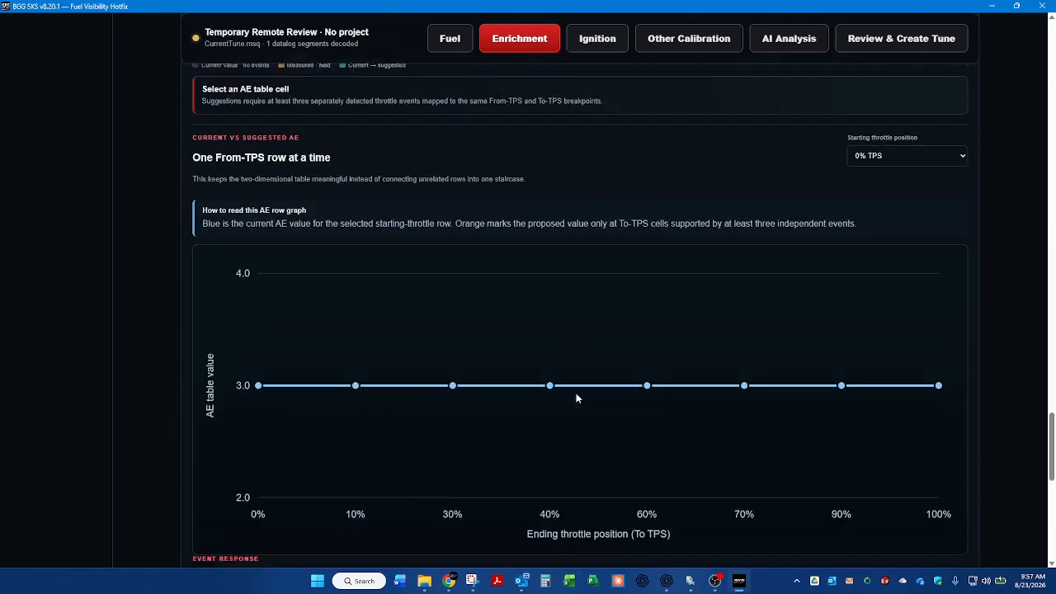
pyautogui.scroll(-2, 576, 399)
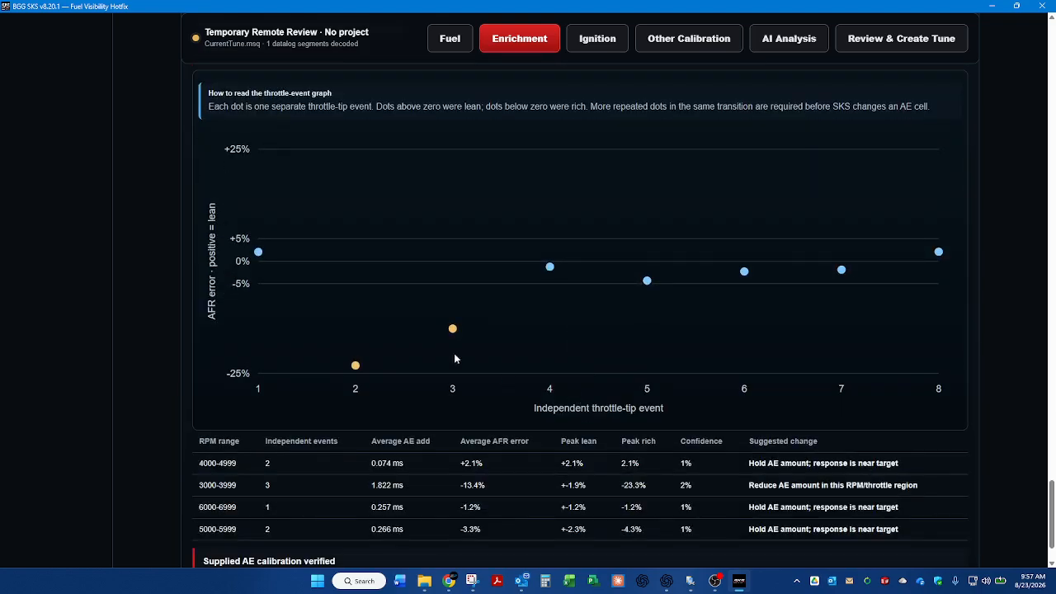
pyautogui.scroll(-1, 348, 328)
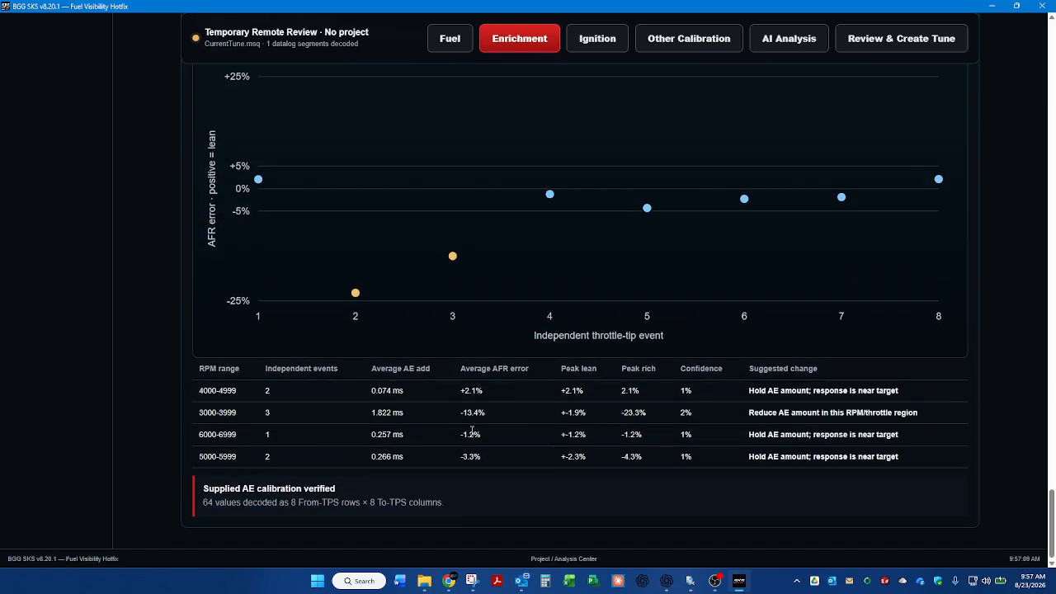
# Step: Open the Ignition analysis and examine the map of maximum knock retard by RPM and load
pyautogui.scroll(15, 621, 355)
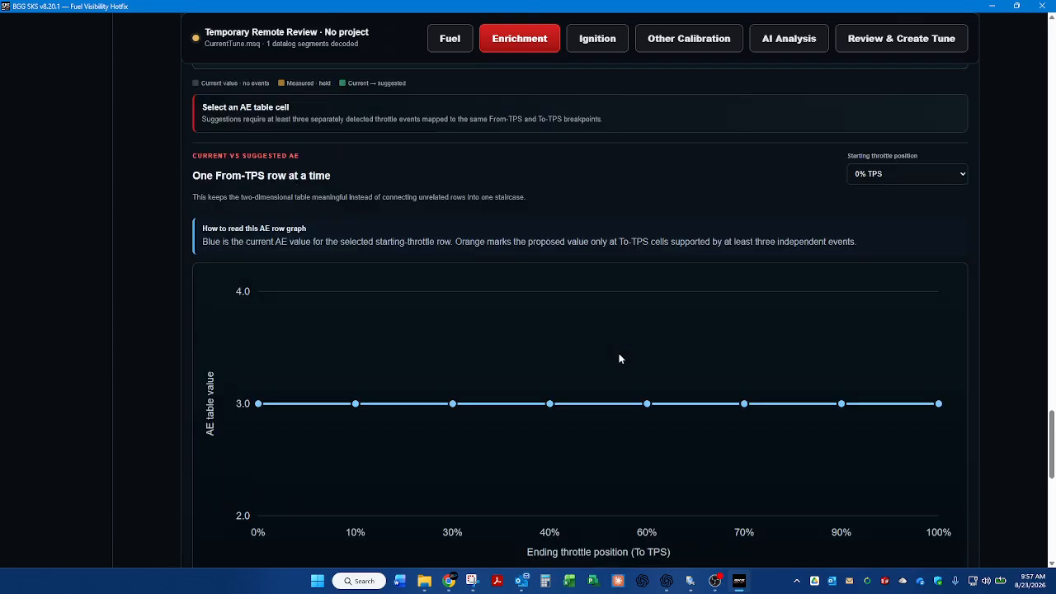
pyautogui.click(614, 41)
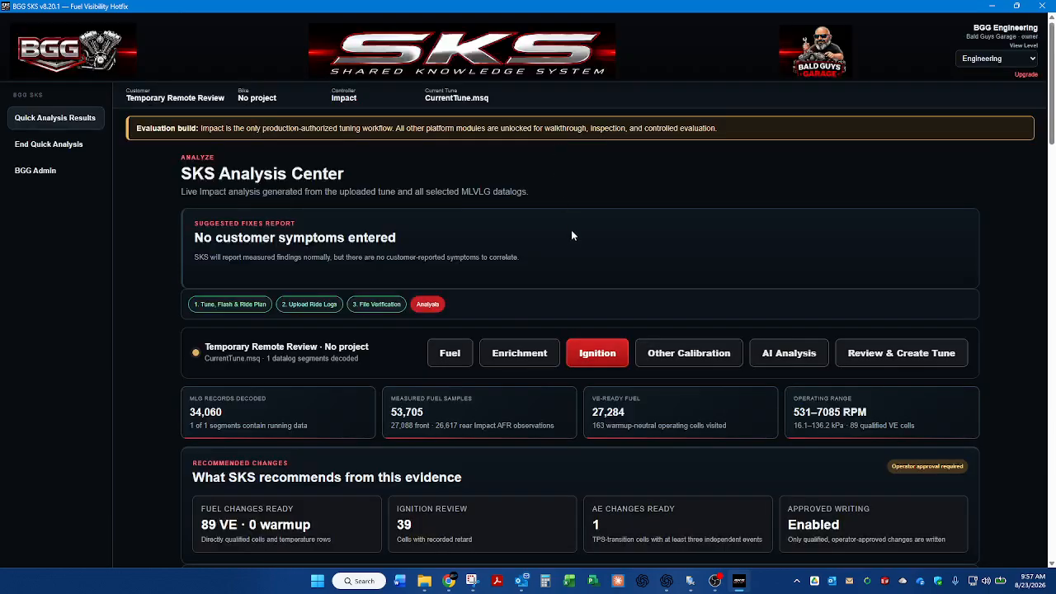
pyautogui.scroll(-3, 569, 232)
pyautogui.scroll(-1, 569, 243)
pyautogui.scroll(-6, 546, 258)
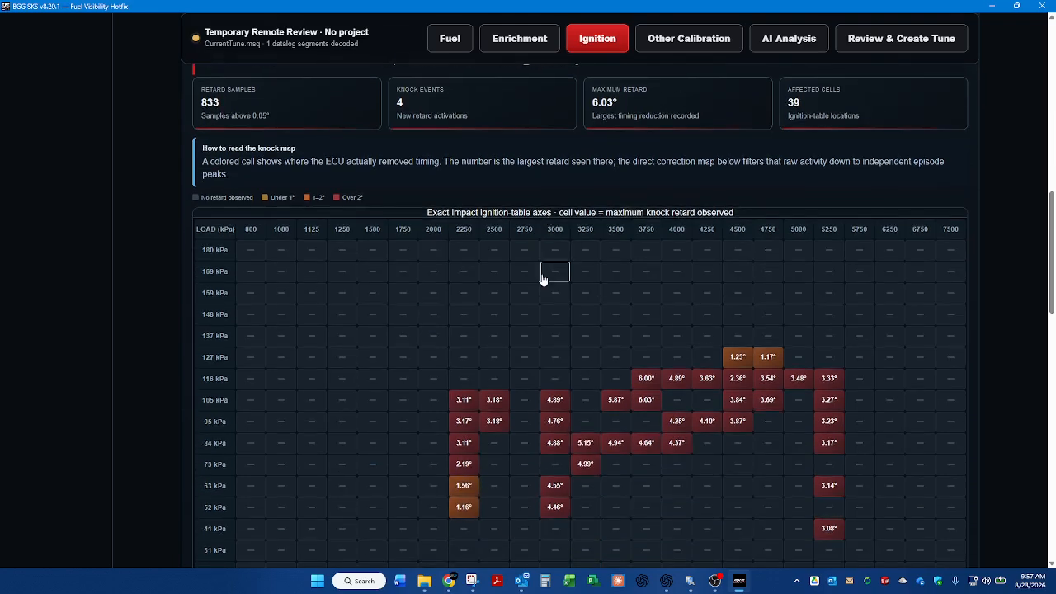
pyautogui.scroll(-2, 543, 279)
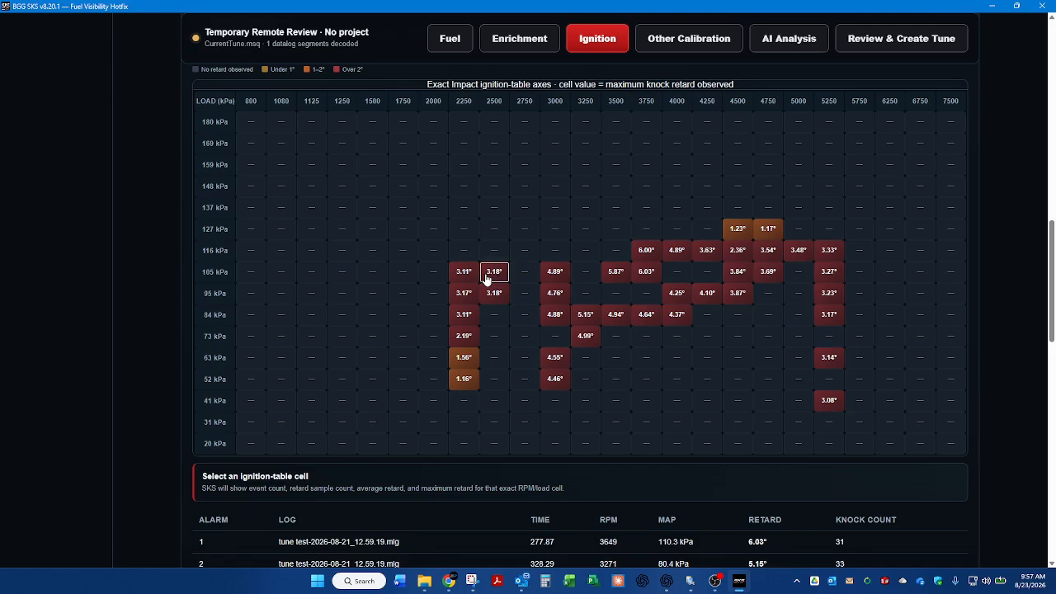
# Step: Review the knock alarm list, the proposed timing correction map and the ignition neighbor smoothing decision
pyautogui.scroll(-4, 493, 313)
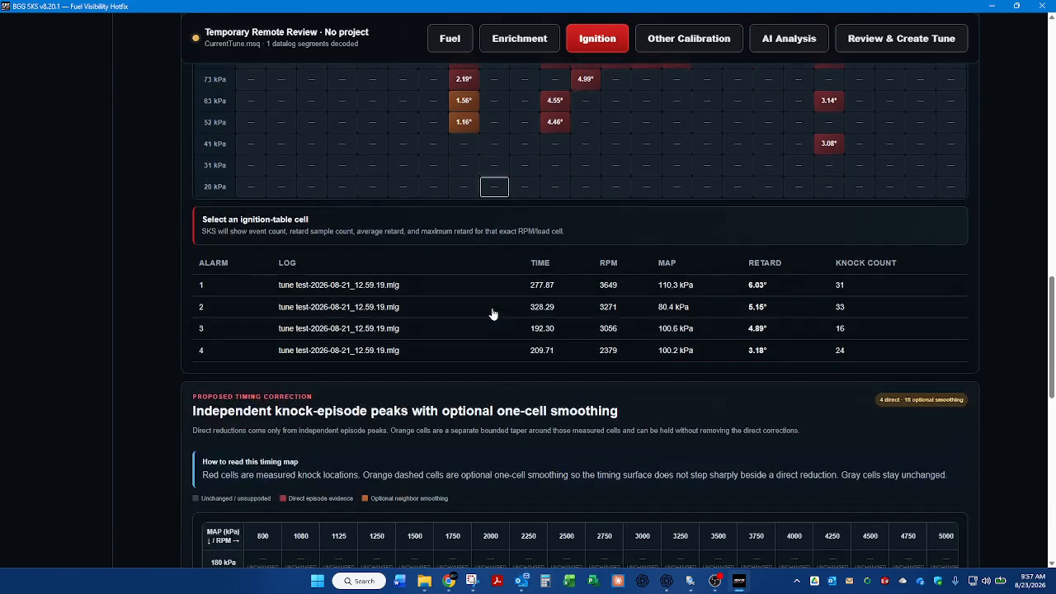
pyautogui.scroll(-6, 492, 313)
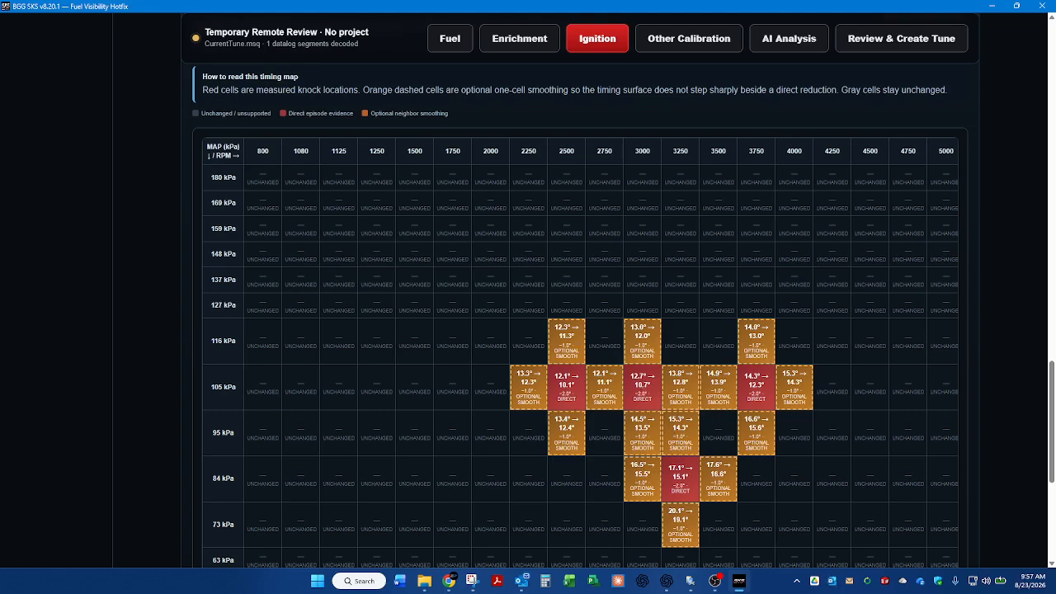
pyautogui.scroll(-5, 577, 373)
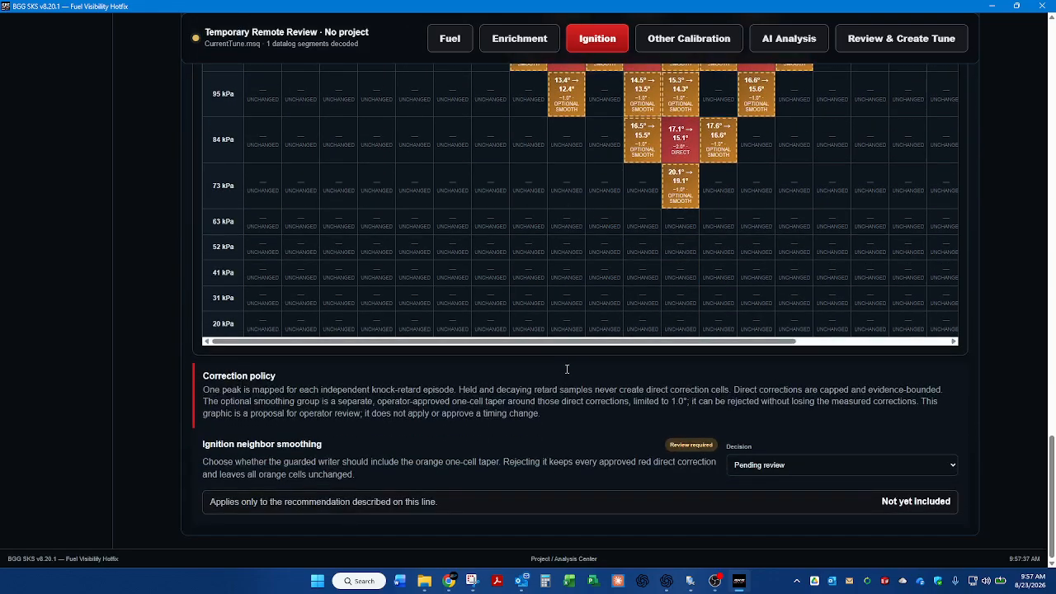
# Step: Open the Other Calibration analysis and review injector timing, target AFR, cranking and after-start, and idle control findings
pyautogui.scroll(10, 613, 373)
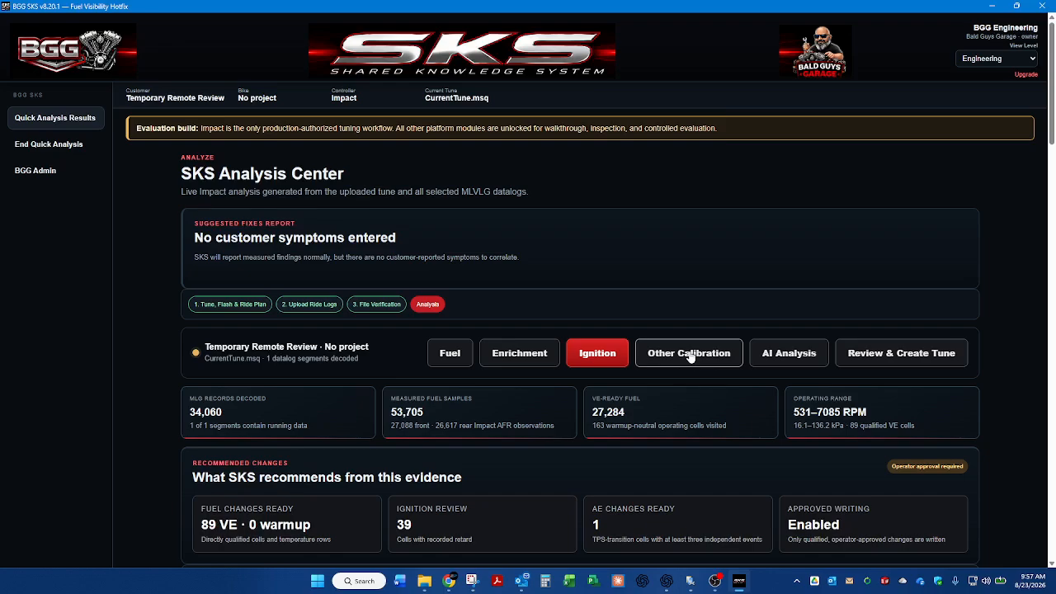
pyautogui.click(691, 355)
pyautogui.scroll(-8, 548, 368)
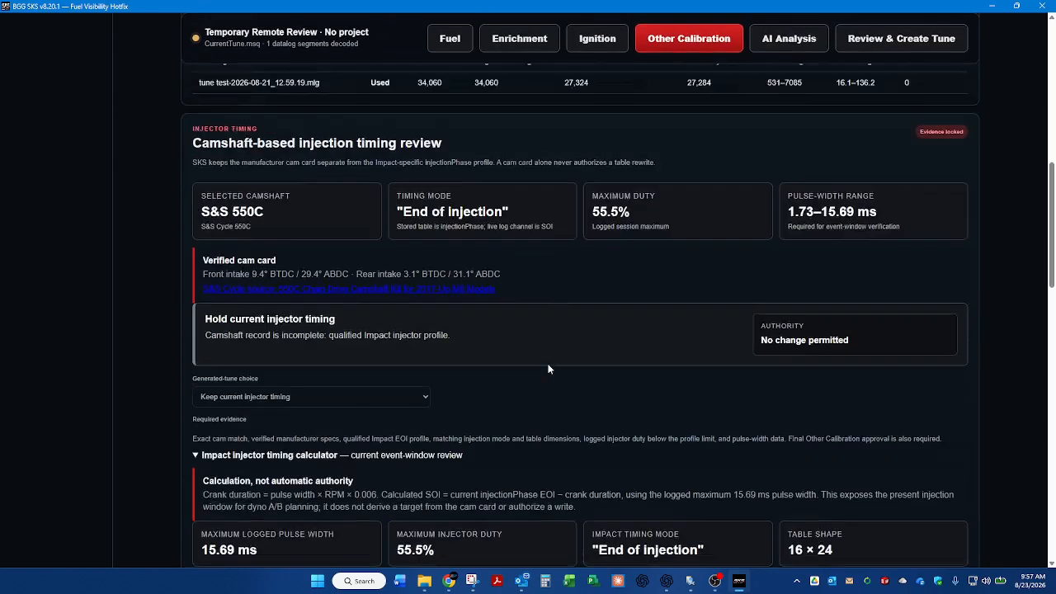
pyautogui.scroll(-10, 548, 369)
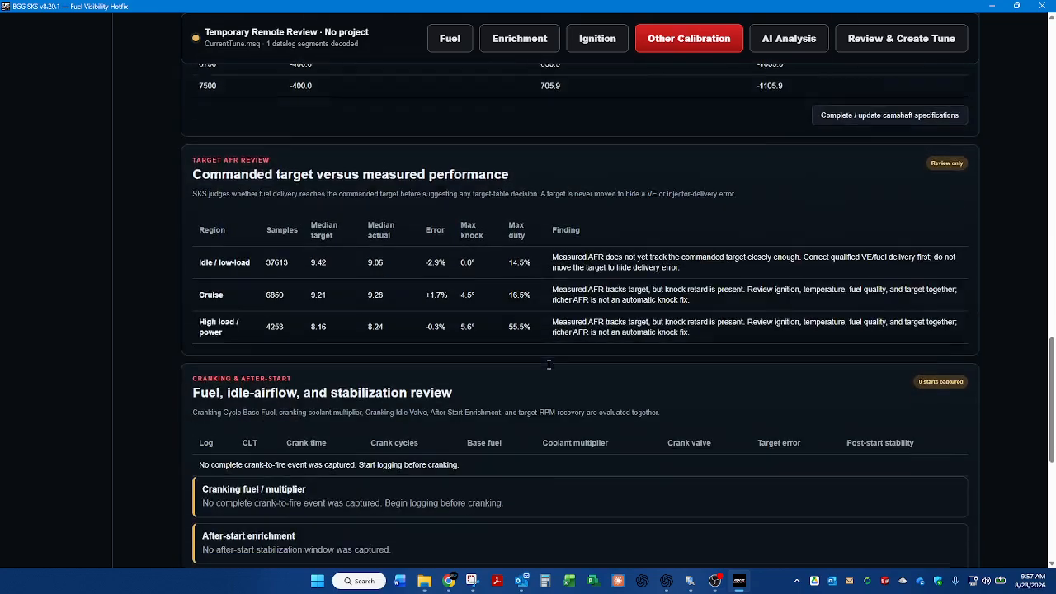
pyautogui.scroll(-5, 549, 364)
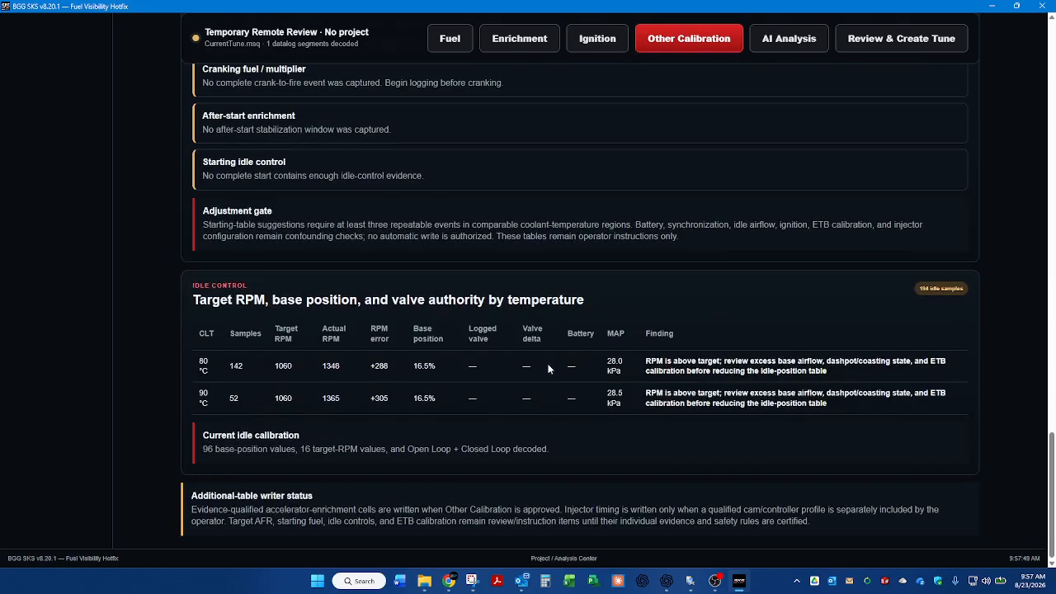
# Step: Open the AI Analysis and review its instructions and the customer-reported symptoms entry for the evidence report
pyautogui.scroll(20, 549, 369)
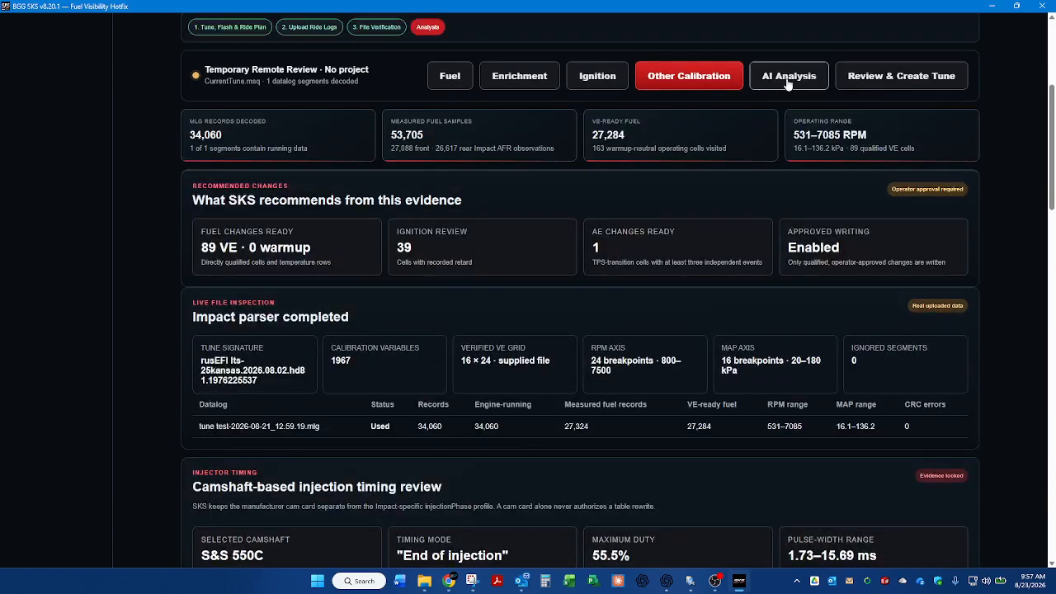
pyautogui.click(787, 77)
pyautogui.scroll(-4, 551, 276)
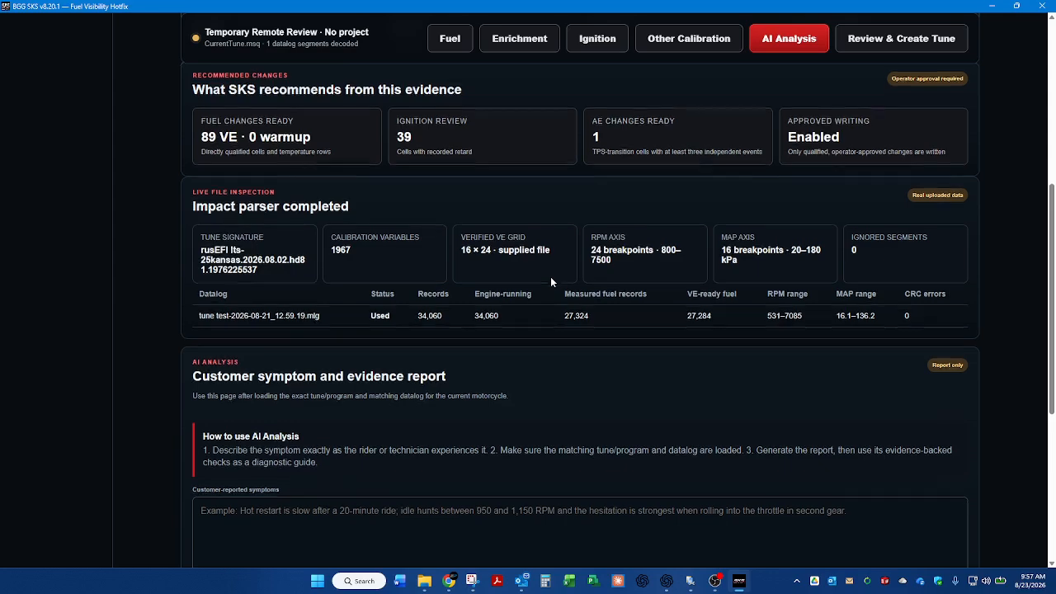
pyautogui.scroll(-2, 551, 282)
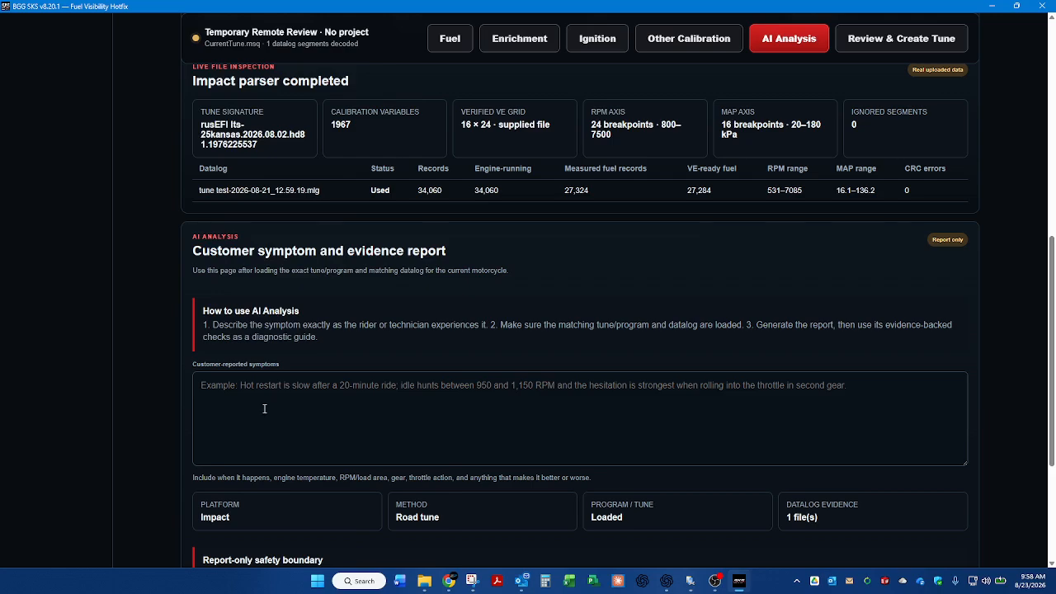
pyautogui.scroll(5, 324, 412)
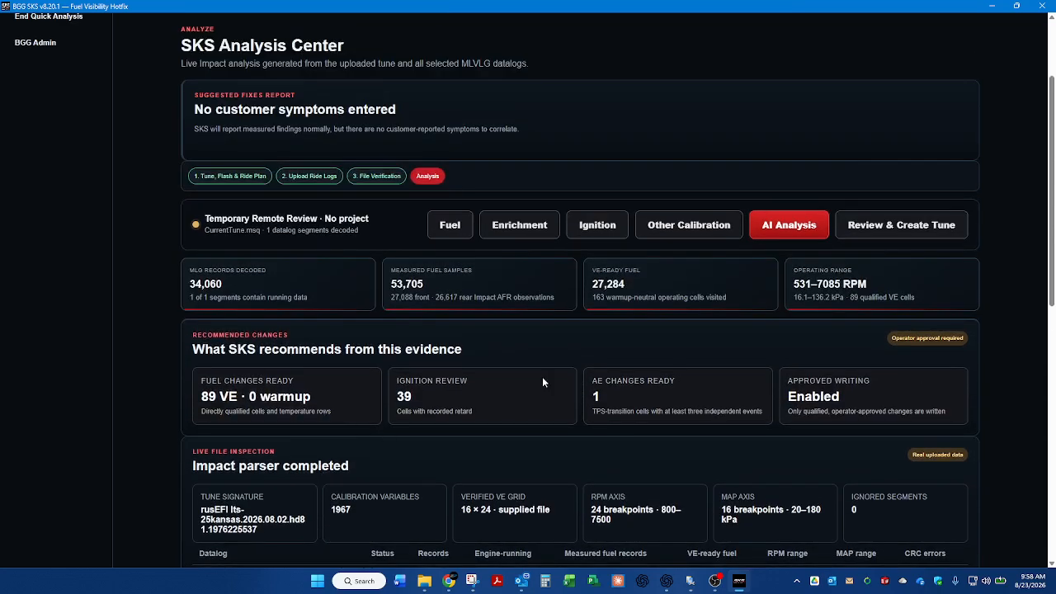
# Step: In Review & Create Tune, approve the recommended fuel and warmup changes and the direct ignition and knock changes
pyautogui.scroll(-3, 510, 357)
pyautogui.scroll(4, 362, 332)
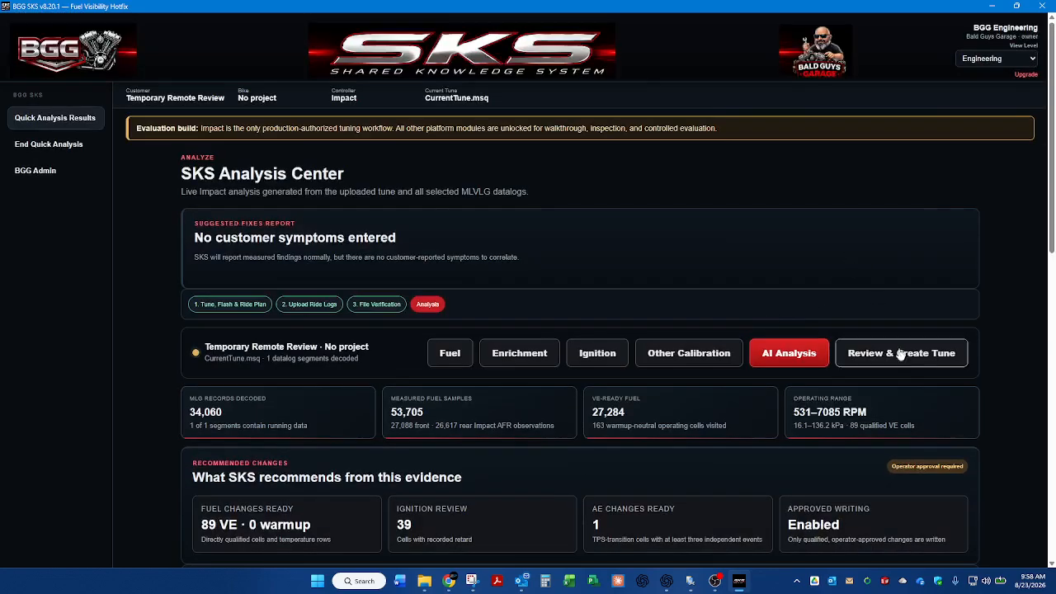
pyautogui.click(895, 353)
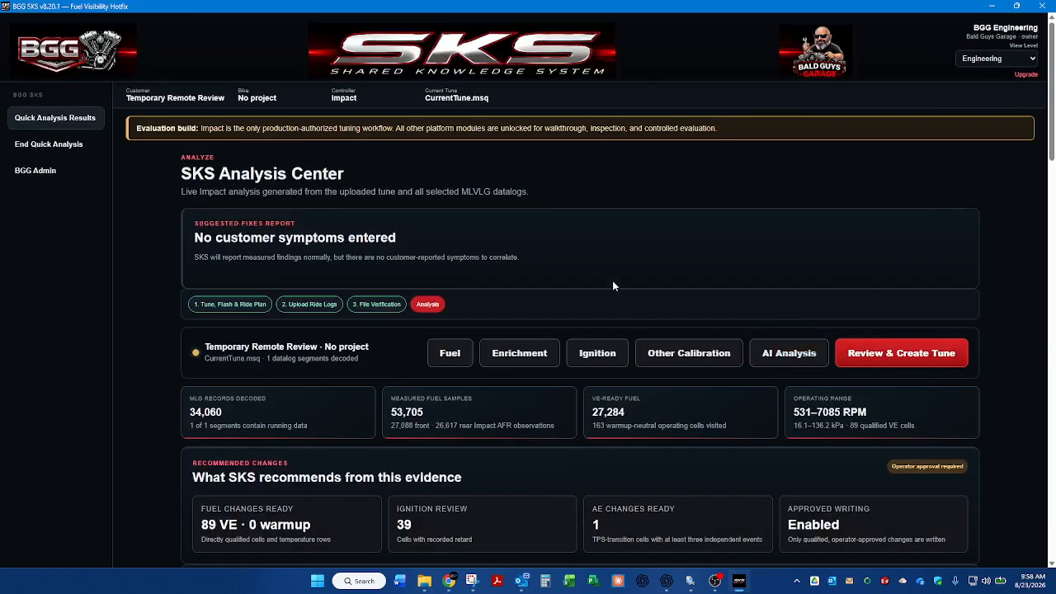
pyautogui.scroll(-3, 613, 285)
pyautogui.scroll(-7, 613, 283)
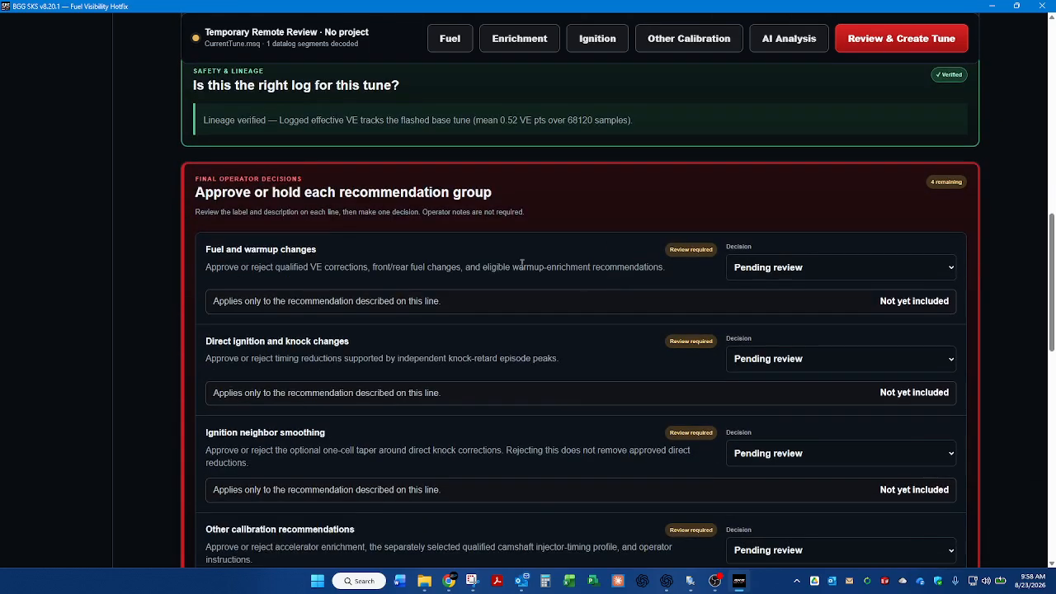
pyautogui.scroll(-2, 339, 261)
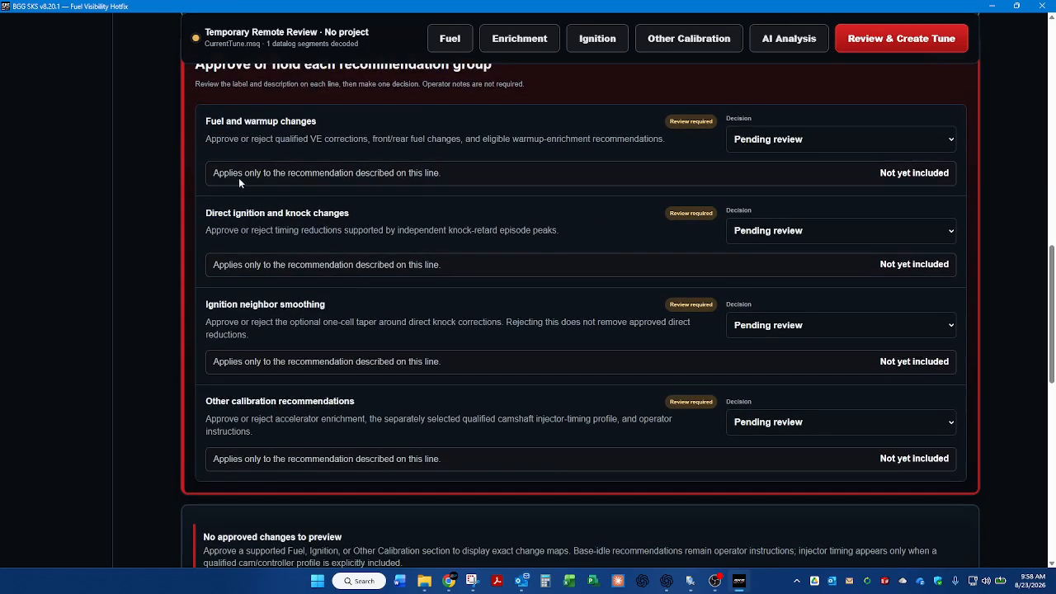
pyautogui.click(815, 140)
pyautogui.click(792, 174)
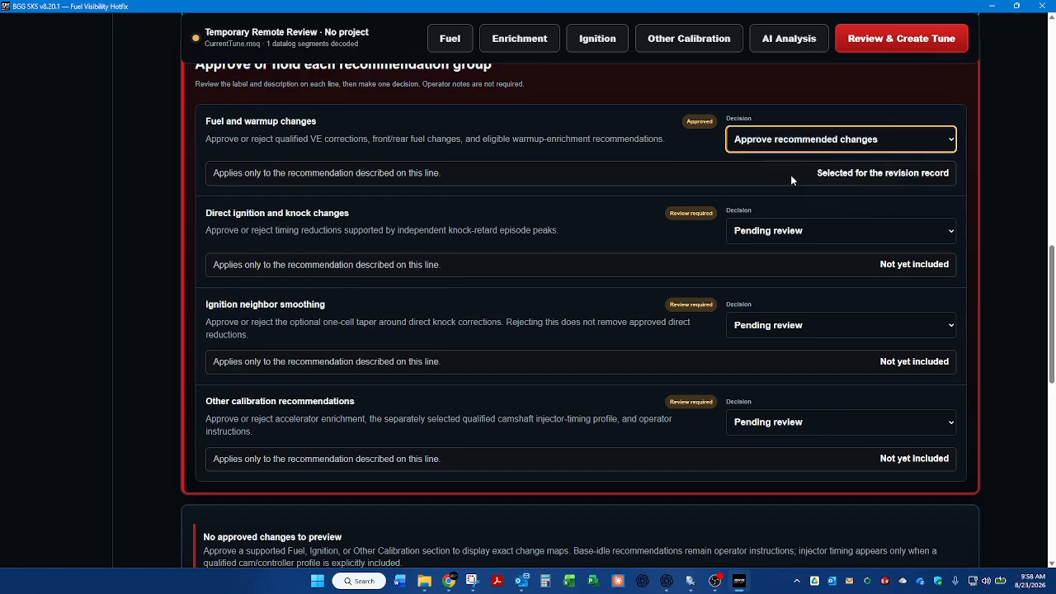
pyautogui.click(790, 229)
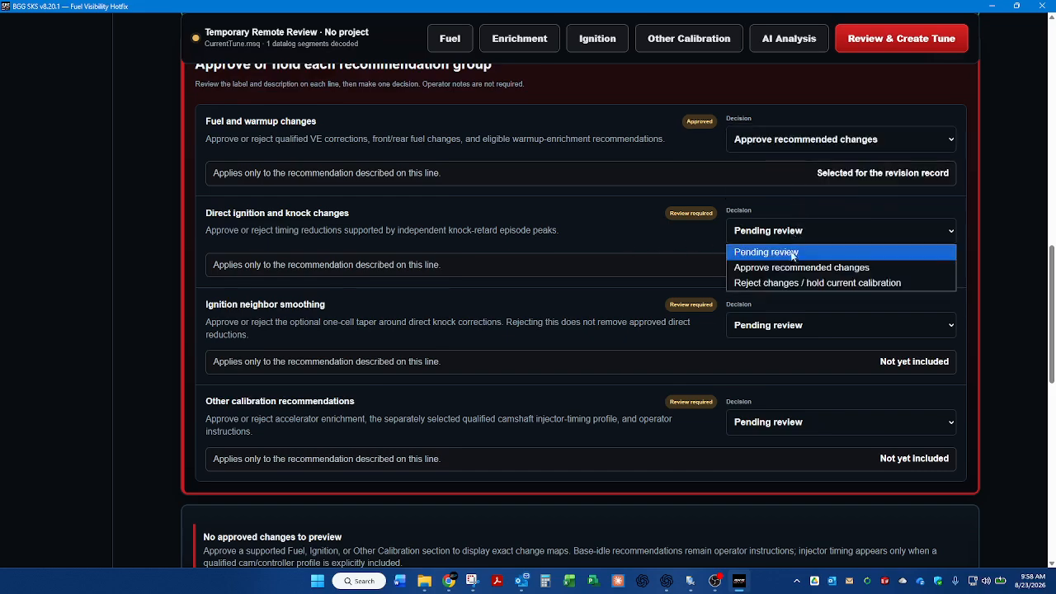
pyautogui.click(791, 264)
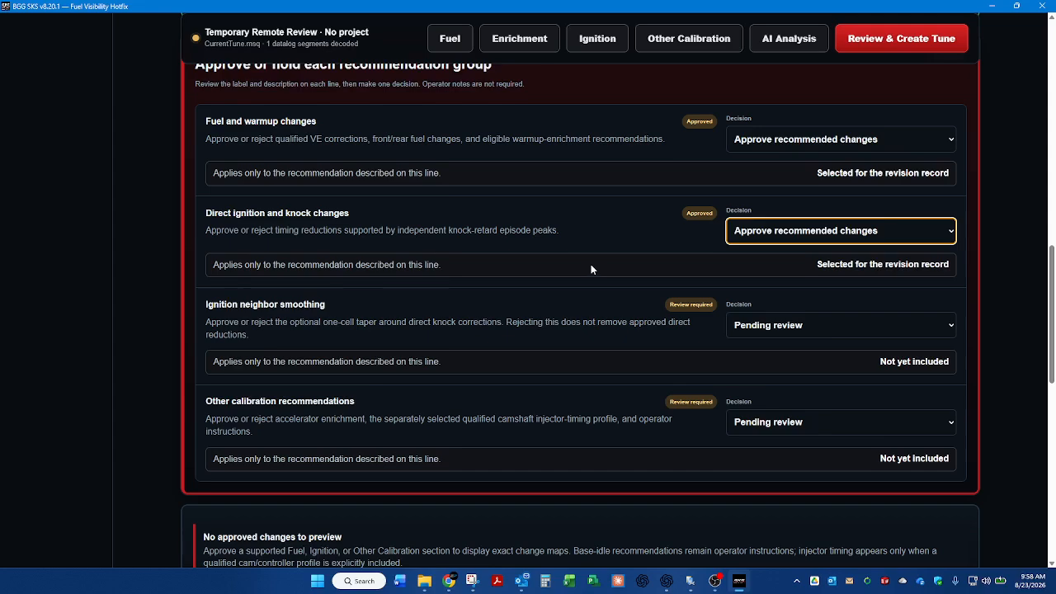
# Step: Reject the ignition neighbor smoothing and the other calibration recommendations, holding the current calibration for both
pyautogui.scroll(-3, 593, 255)
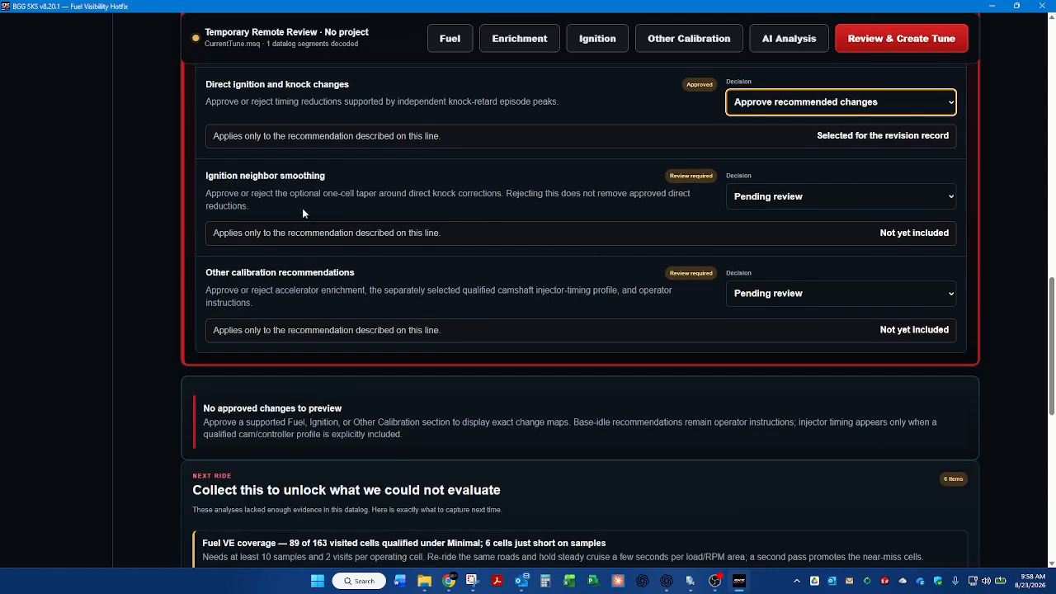
pyautogui.click(782, 202)
pyautogui.click(786, 248)
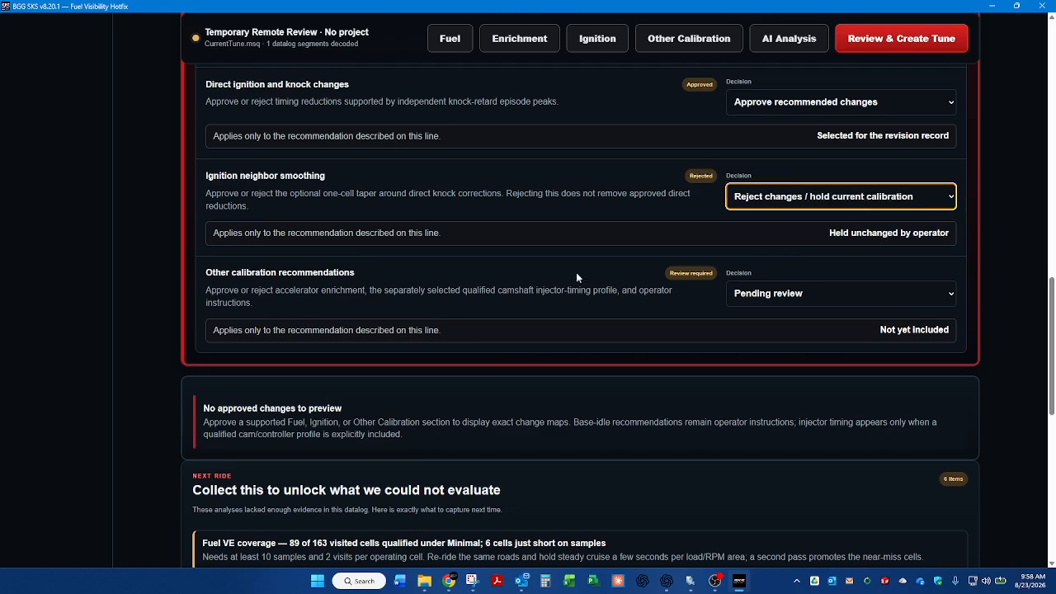
pyautogui.click(780, 297)
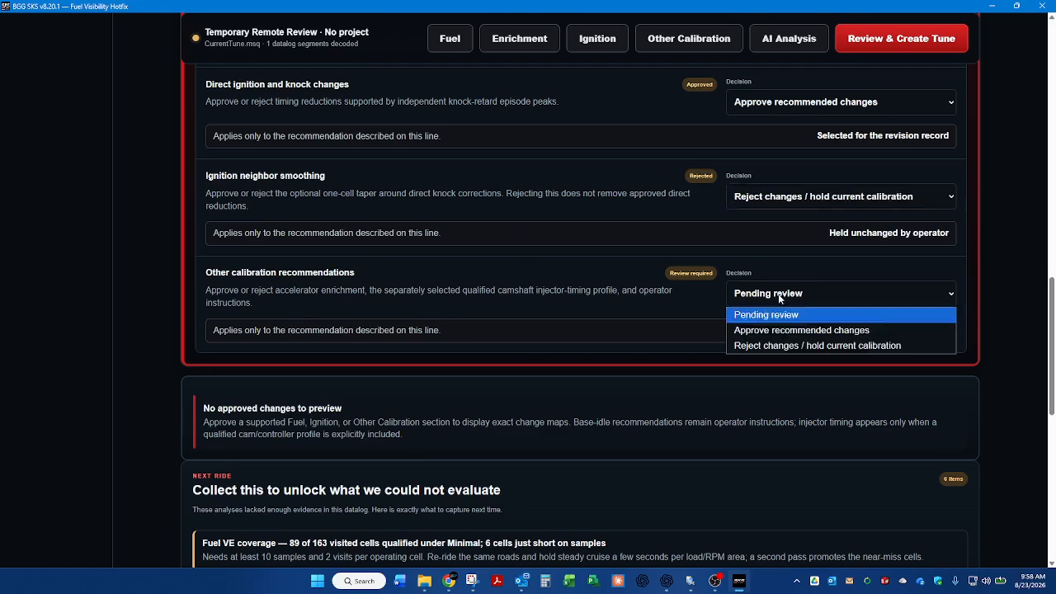
pyautogui.click(771, 346)
# Step: Approve and create the next tune, saving the revision in Downloads as Temporary_Remote_Review_Year_No_project_Impact_R01_Commanded.msq
pyautogui.scroll(-3, 523, 328)
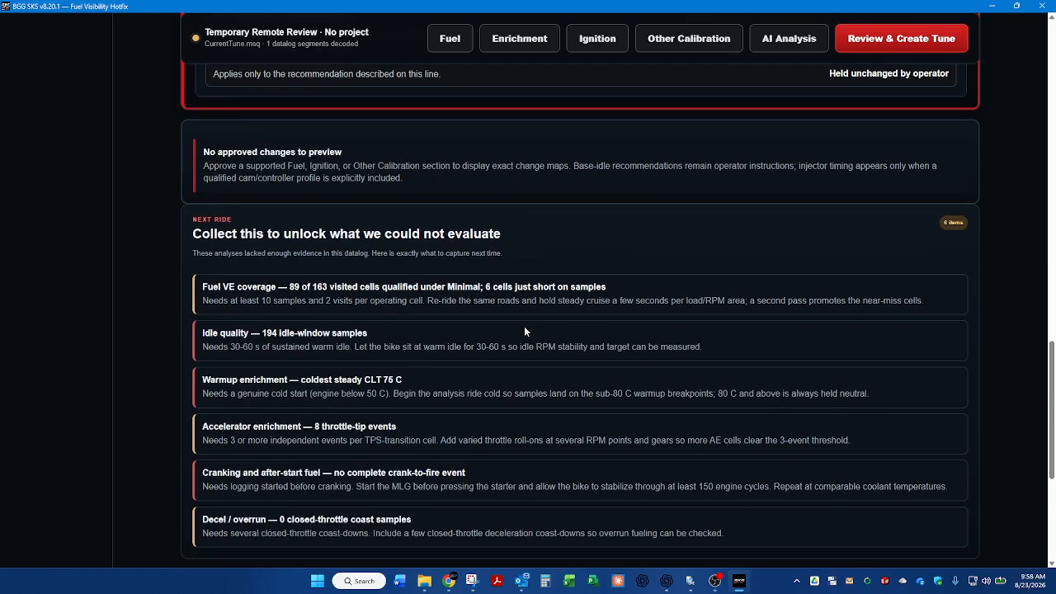
pyautogui.scroll(-3, 525, 329)
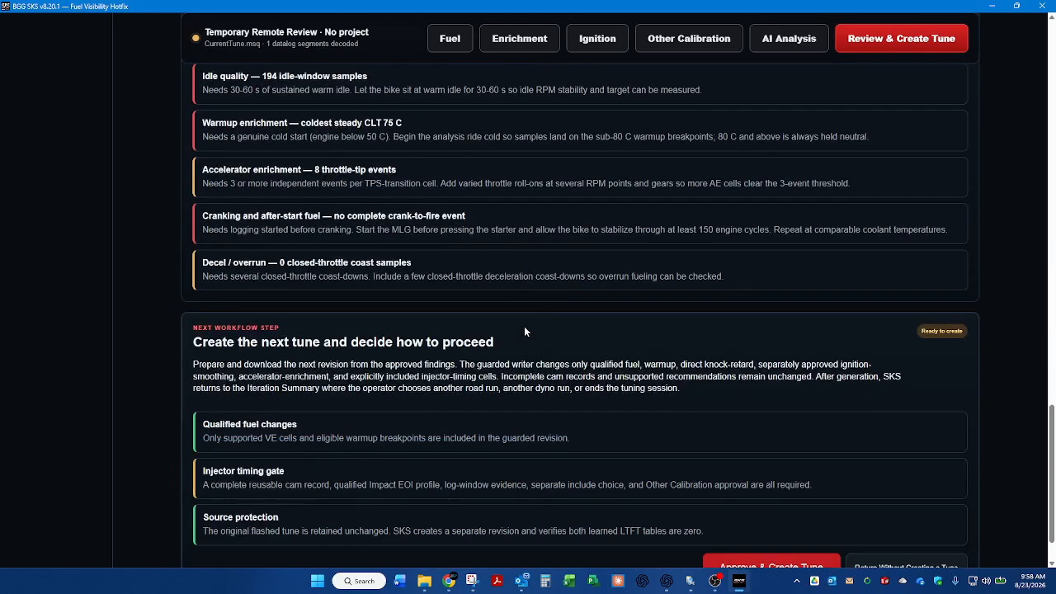
pyautogui.scroll(-1, 437, 375)
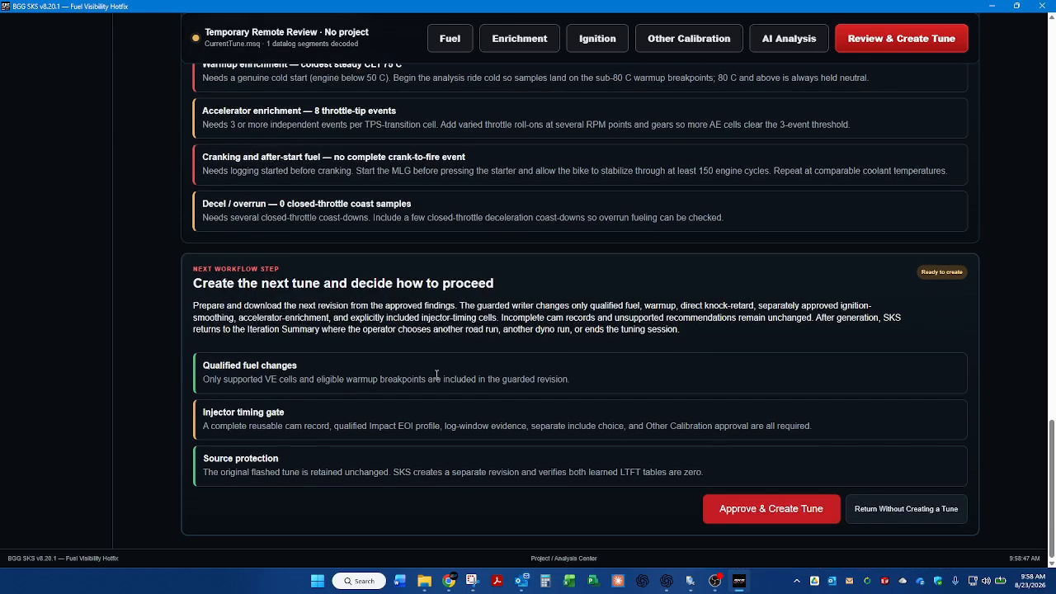
pyautogui.click(754, 510)
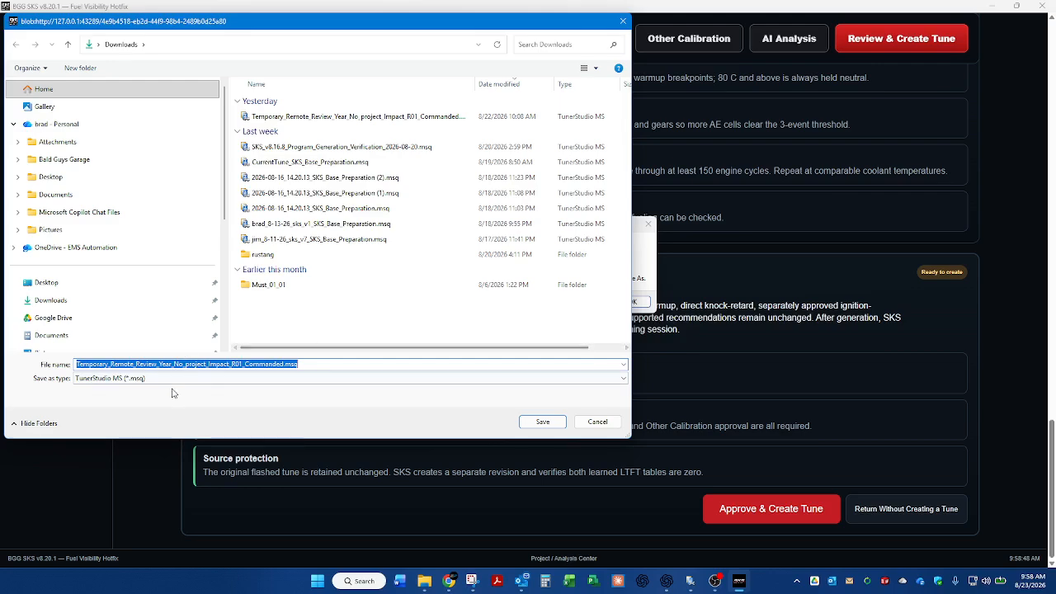
pyautogui.click(542, 422)
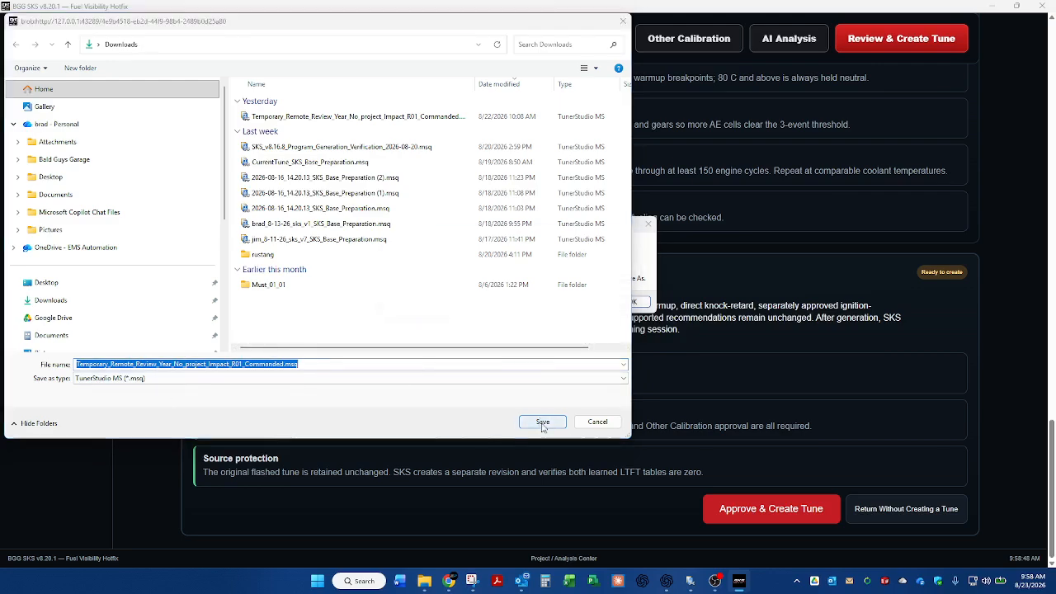
pyautogui.click(608, 290)
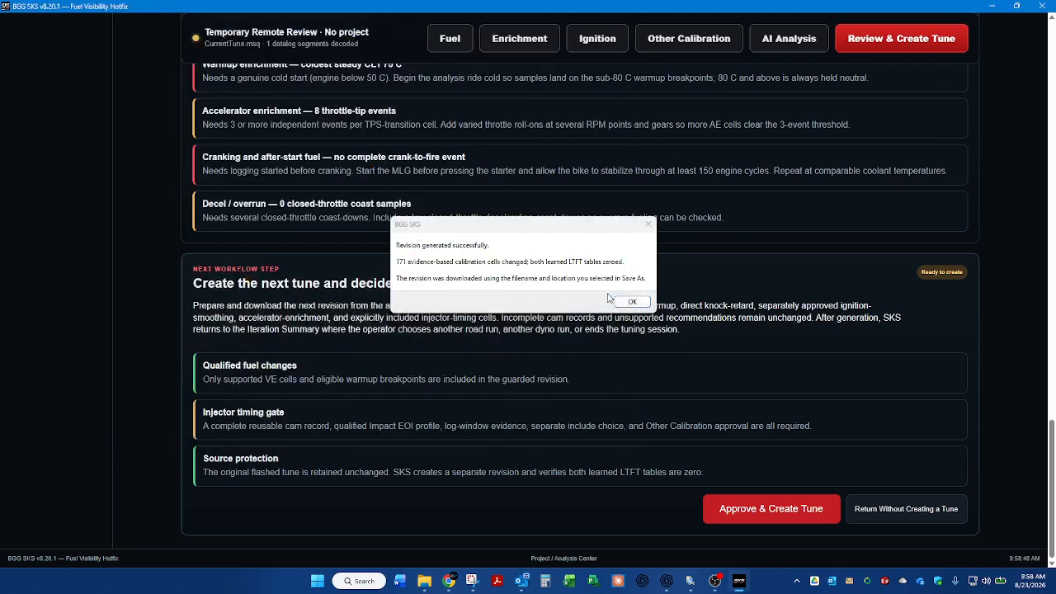
pyautogui.click(633, 303)
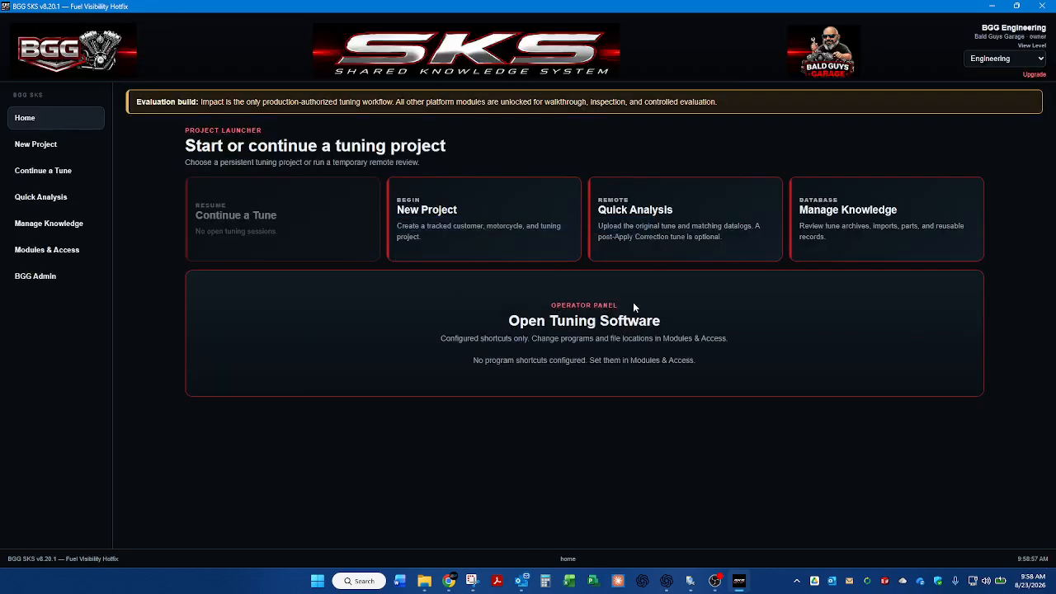